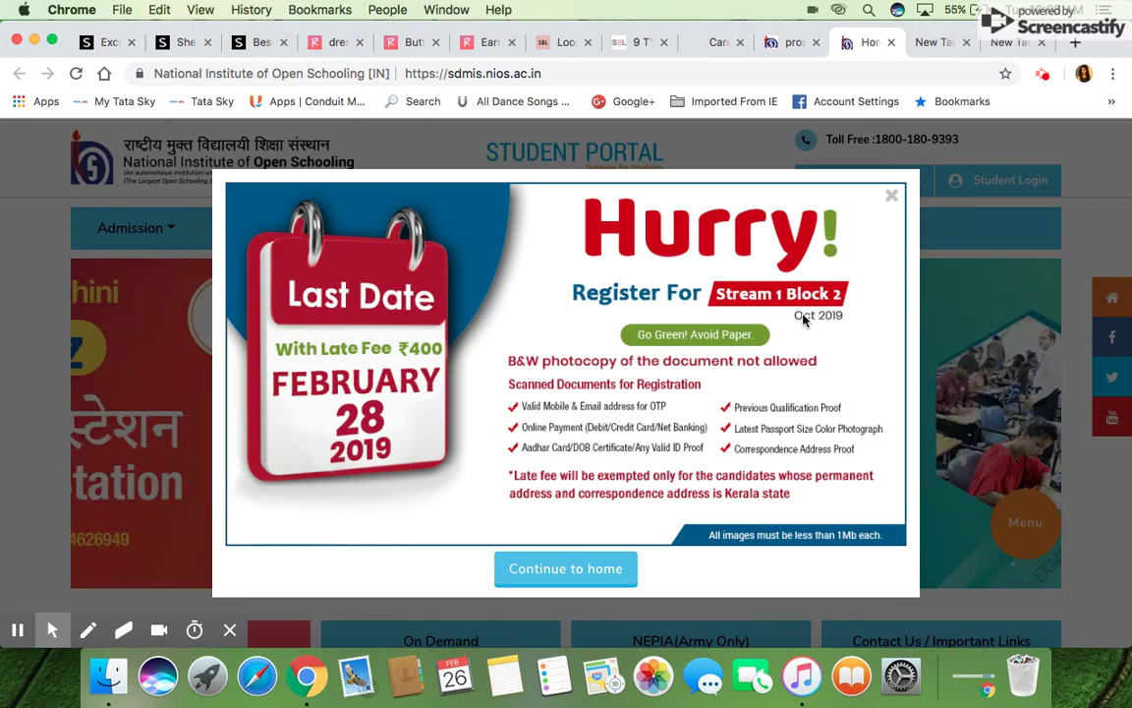
# Open the NIOS student portal home page with the Stream 1 Block 2 registration notice
pyautogui.click(808, 311)
# Close the registration popup and open the Stream 1 (Block 2) registration form
pyautogui.click(880, 225)
pyautogui.click(889, 195)
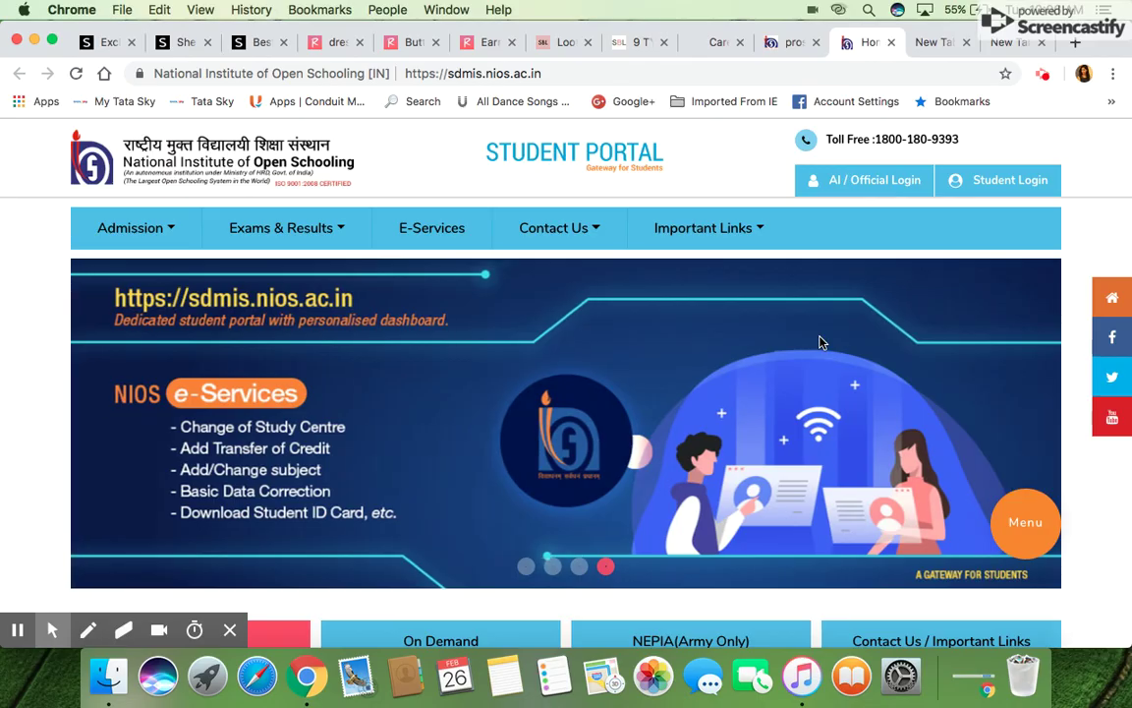
pyautogui.scroll(-5, 822, 341)
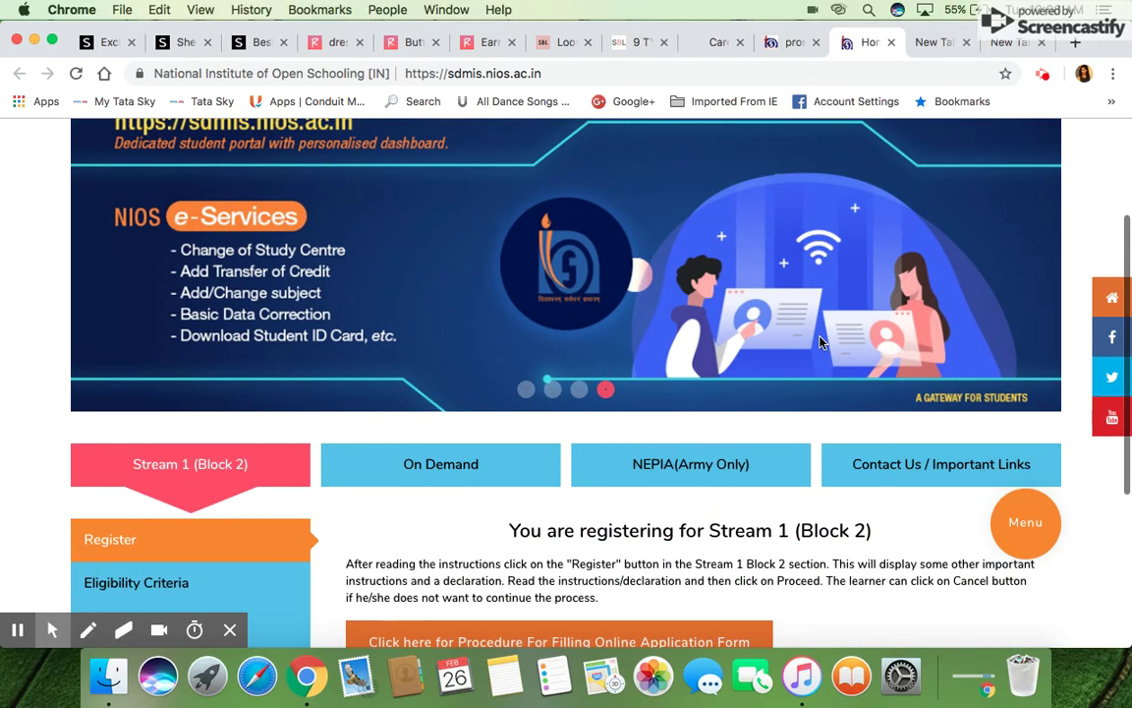
pyautogui.scroll(-3, 822, 341)
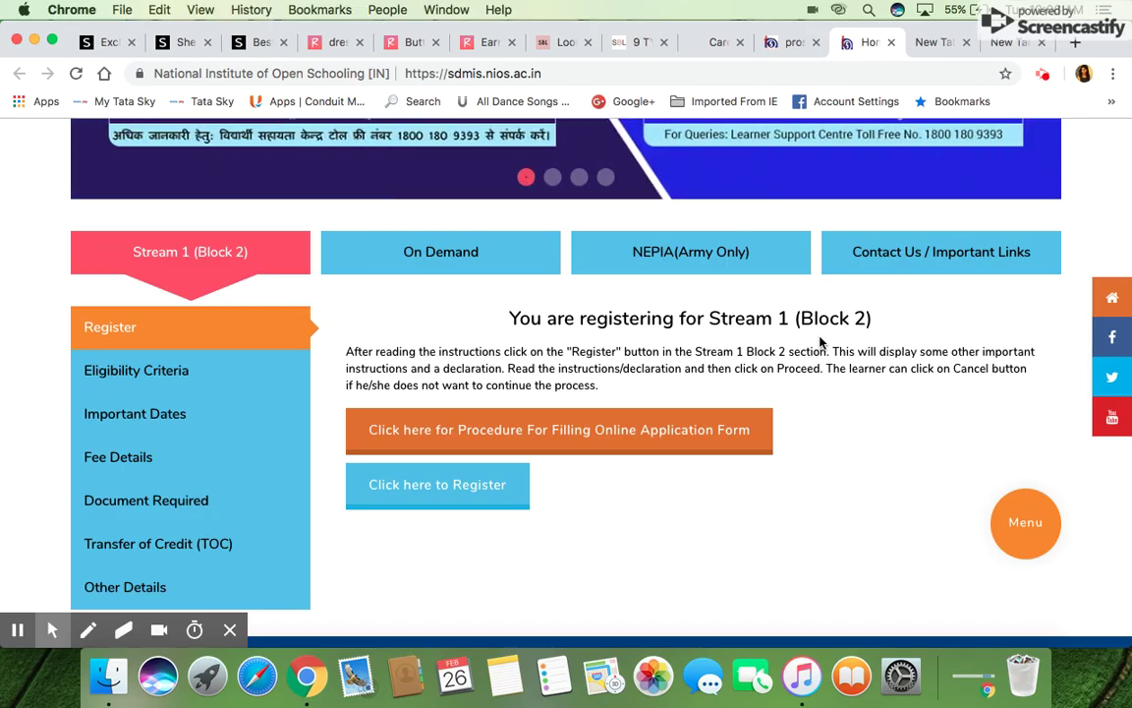
pyautogui.scroll(1, 822, 341)
pyautogui.scroll(7, 822, 341)
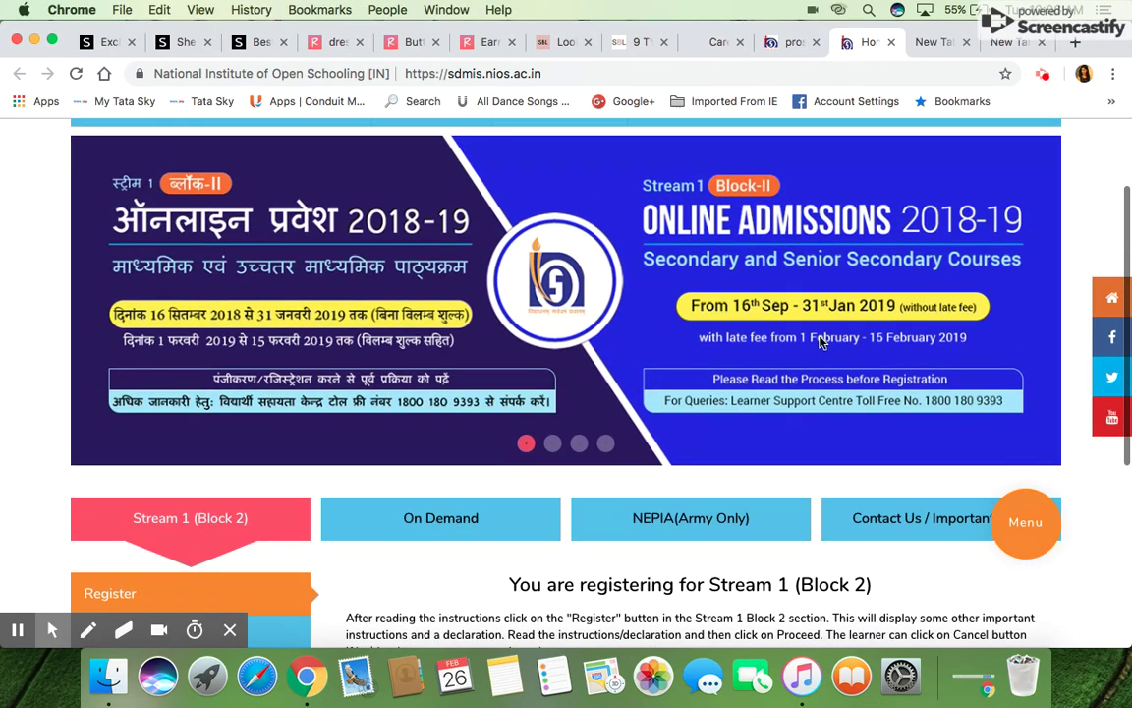
pyautogui.scroll(-6, 822, 341)
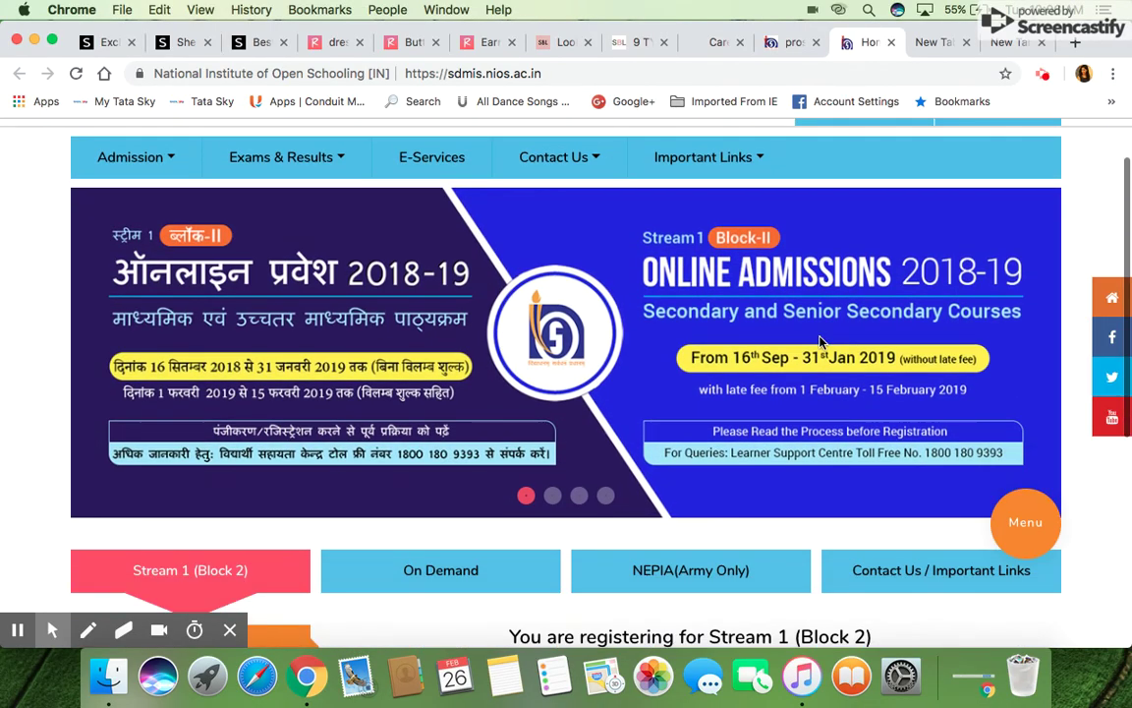
pyautogui.scroll(-2, 822, 341)
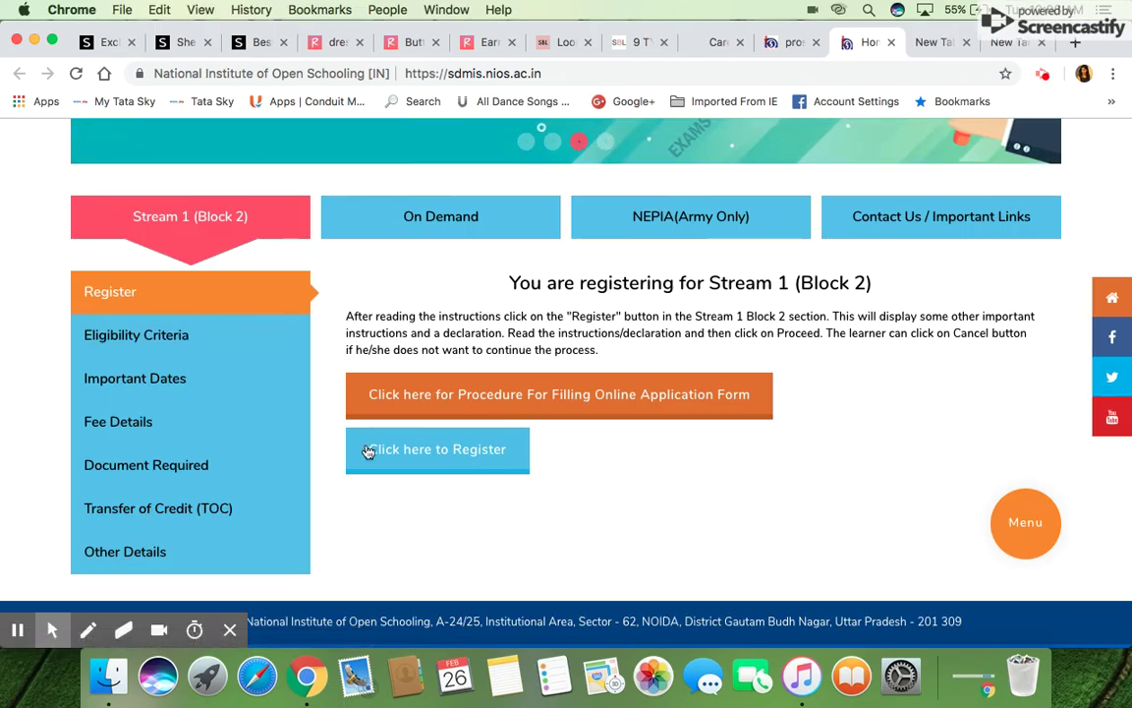
pyautogui.click(414, 460)
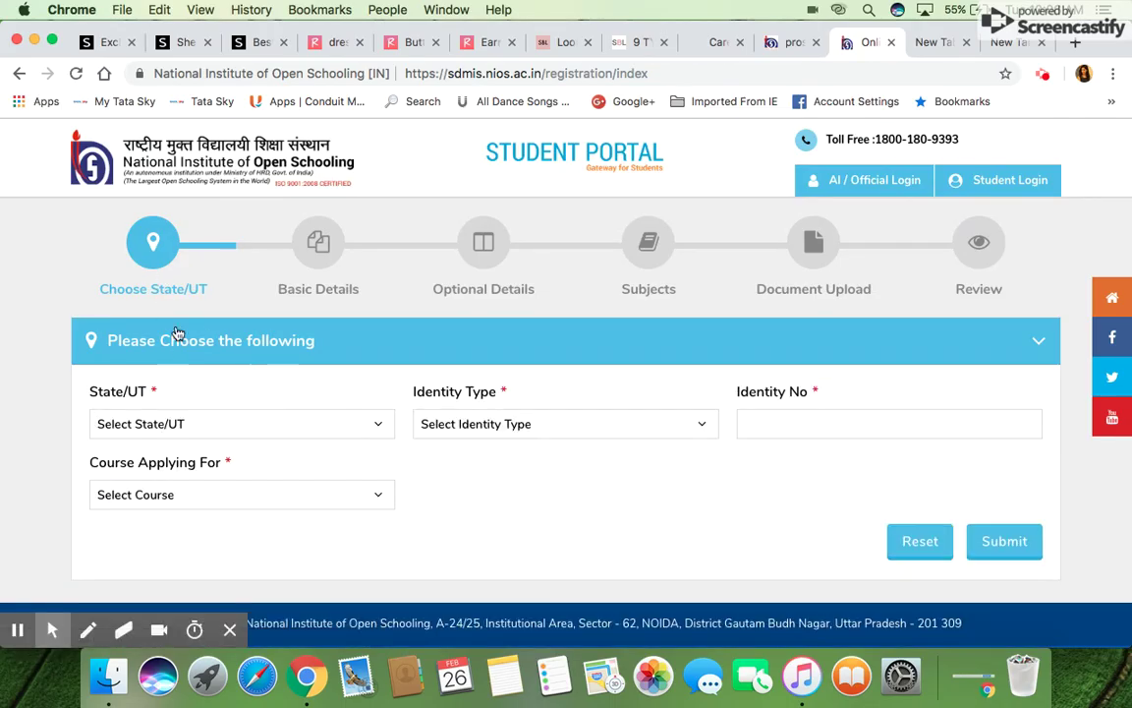
# Highlight each stage from Choose State/UT through Review, then switch the browser to full screen
pyautogui.moveTo(102, 291); pyautogui.dragTo(209, 291)
pyautogui.moveTo(278, 290); pyautogui.dragTo(360, 295)
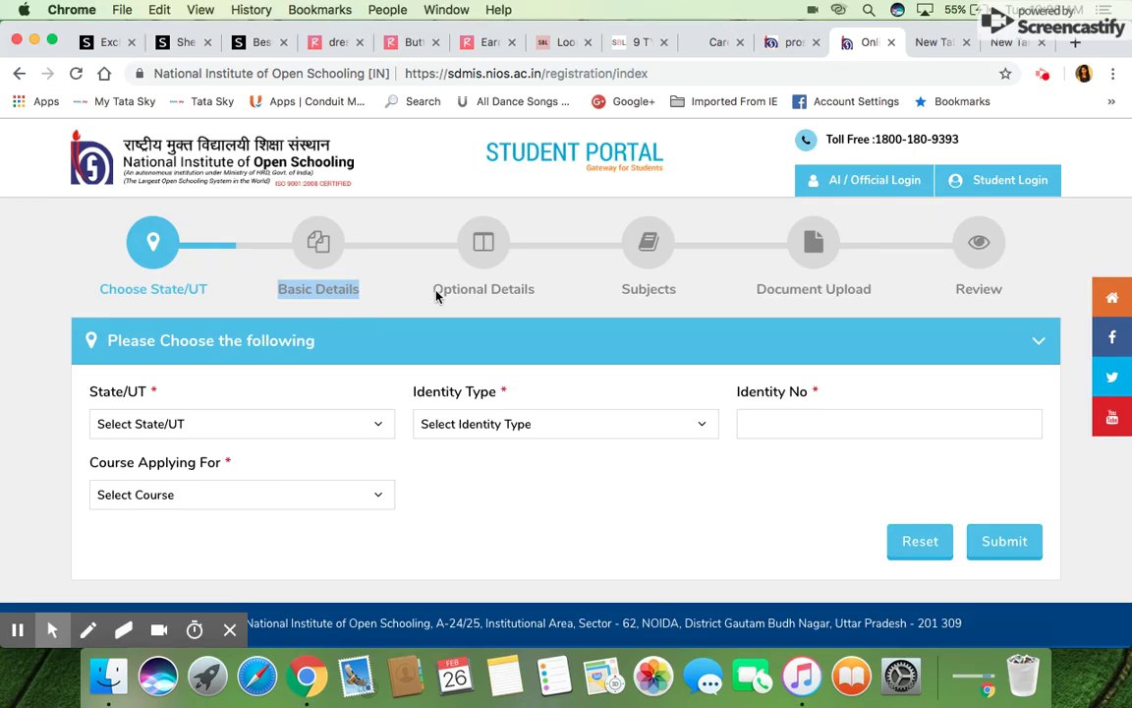
pyautogui.moveTo(435, 289); pyautogui.dragTo(542, 292)
pyautogui.click(542, 292)
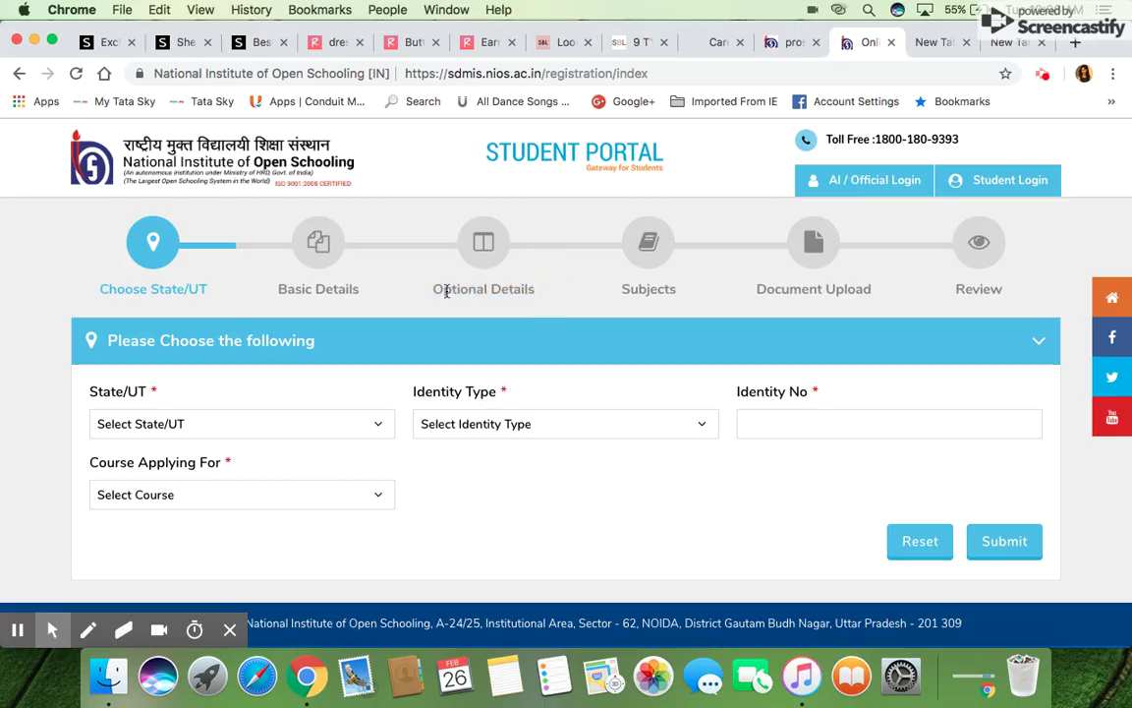
pyautogui.moveTo(435, 289); pyautogui.dragTo(541, 292)
pyautogui.moveTo(622, 284); pyautogui.dragTo(684, 289)
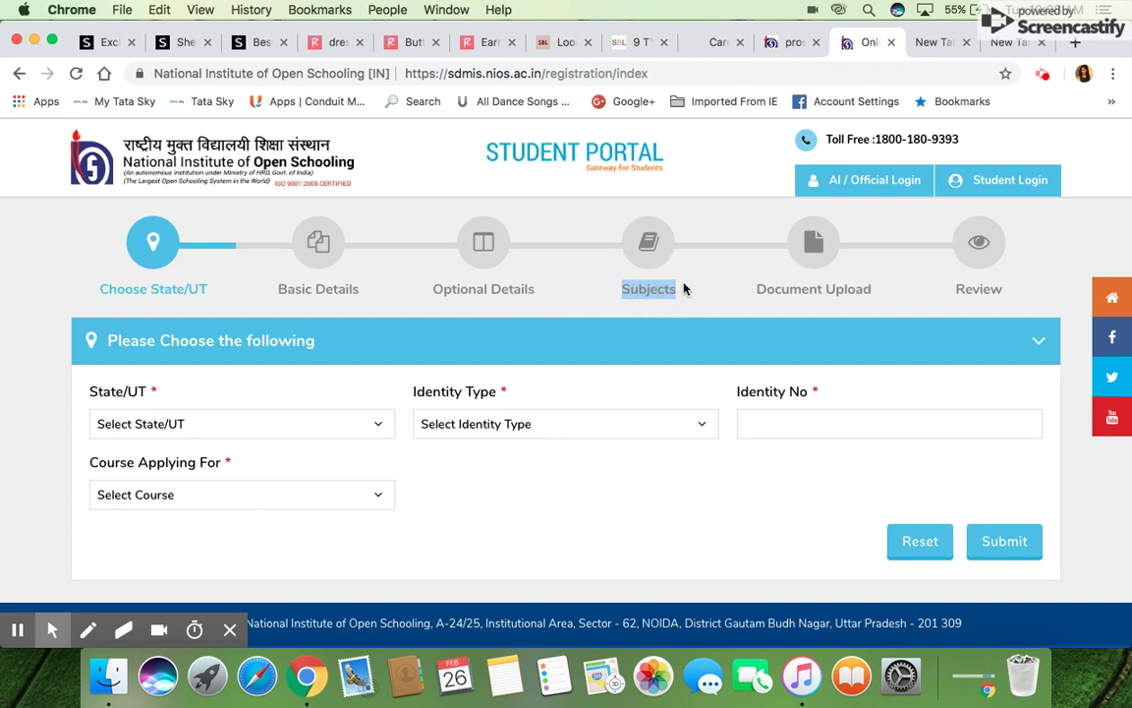
pyautogui.moveTo(757, 289); pyautogui.dragTo(871, 292)
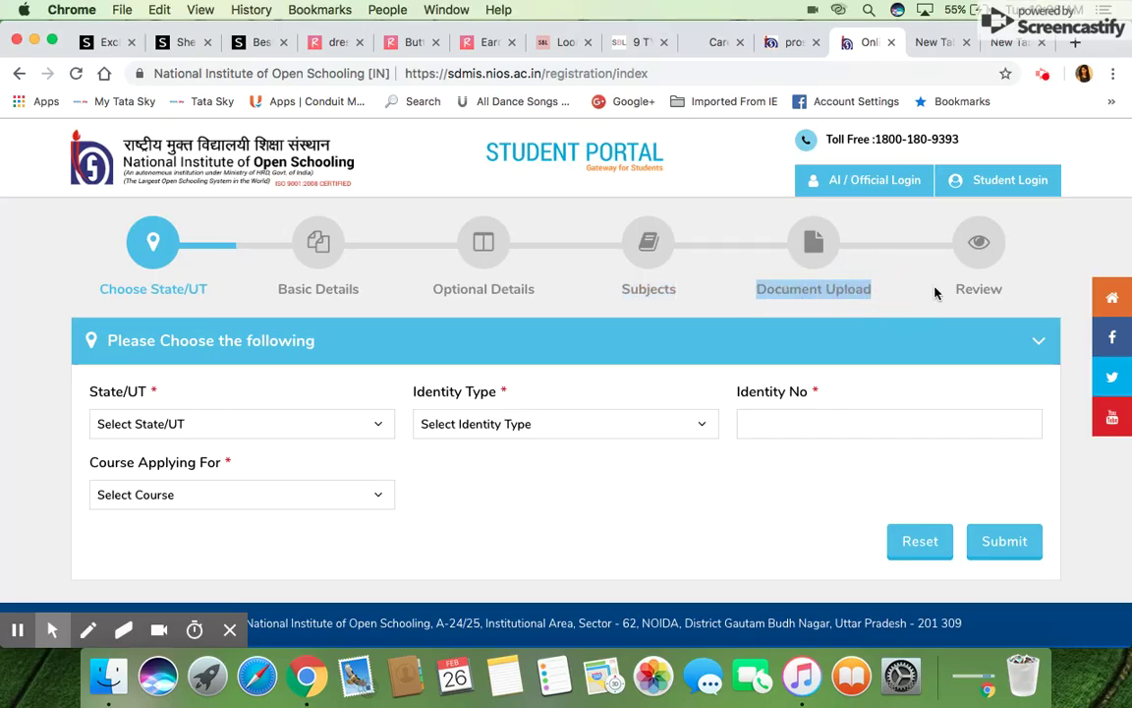
pyautogui.moveTo(953, 290); pyautogui.dragTo(1007, 292)
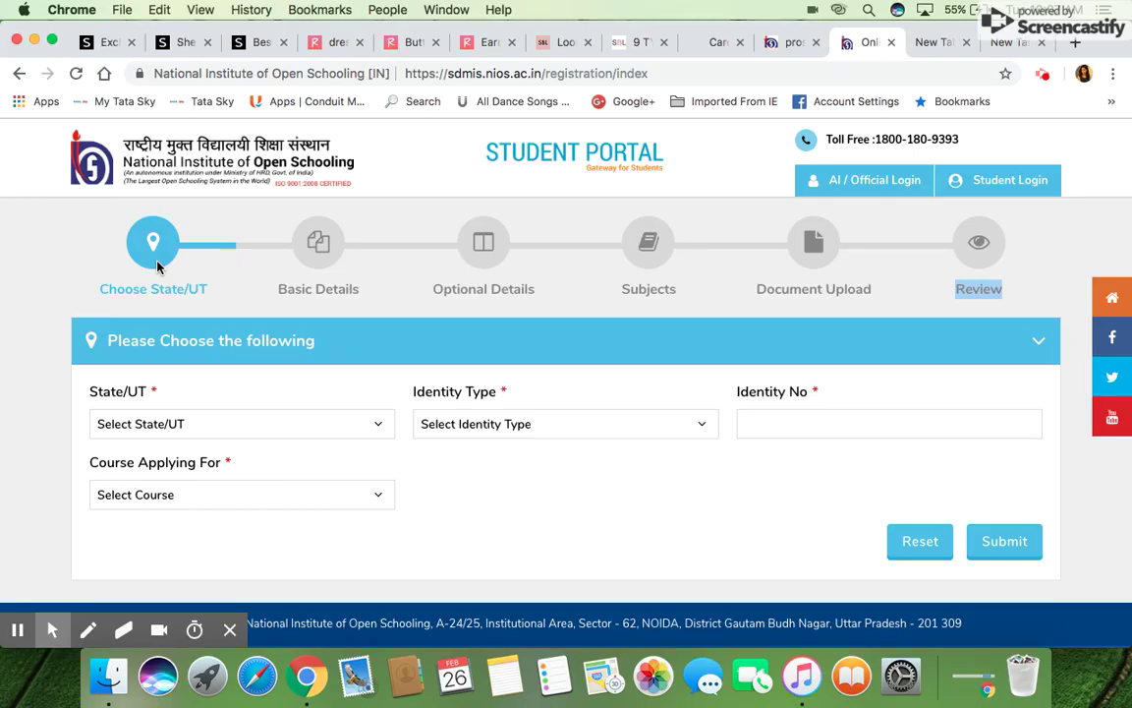
pyautogui.click(52, 41)
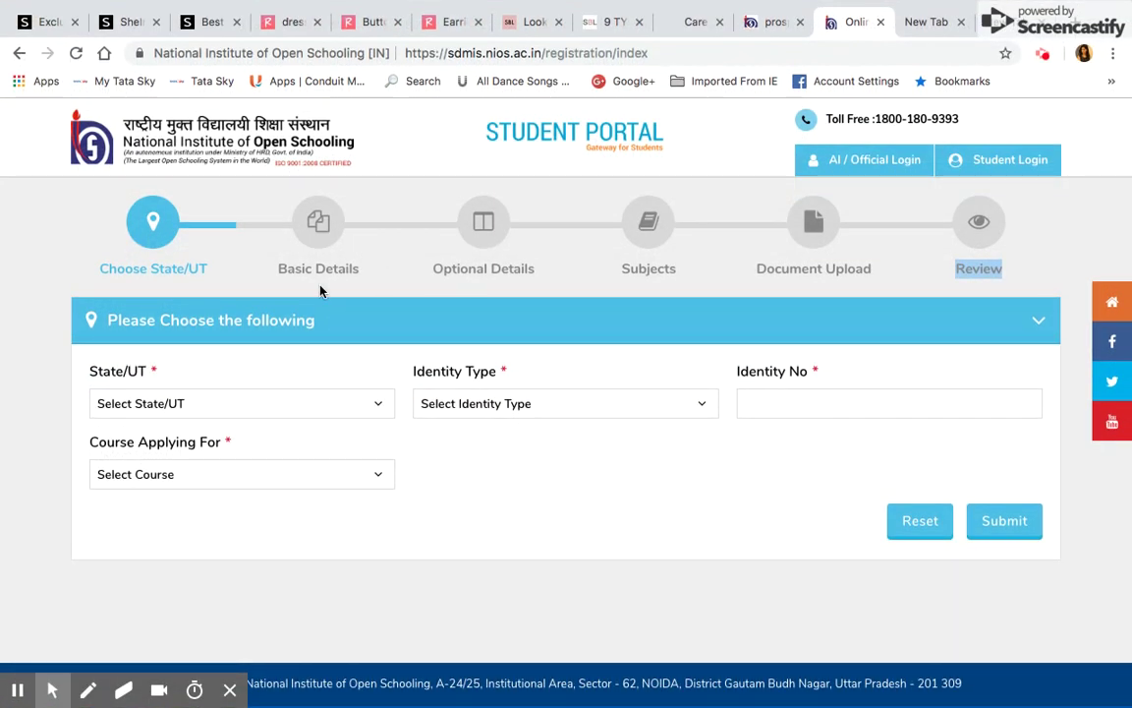
# Choose Haryana as State/UT and Passport as Identity Type, and enter the passport number
pyautogui.click(191, 410)
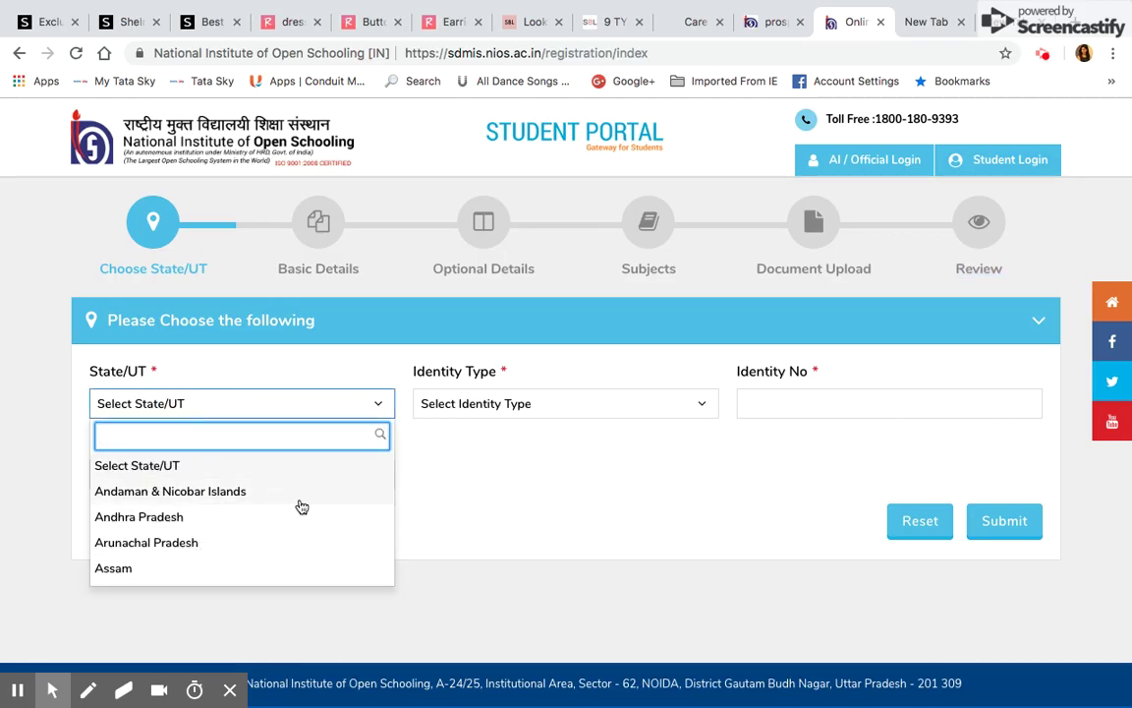
pyautogui.write('ha')
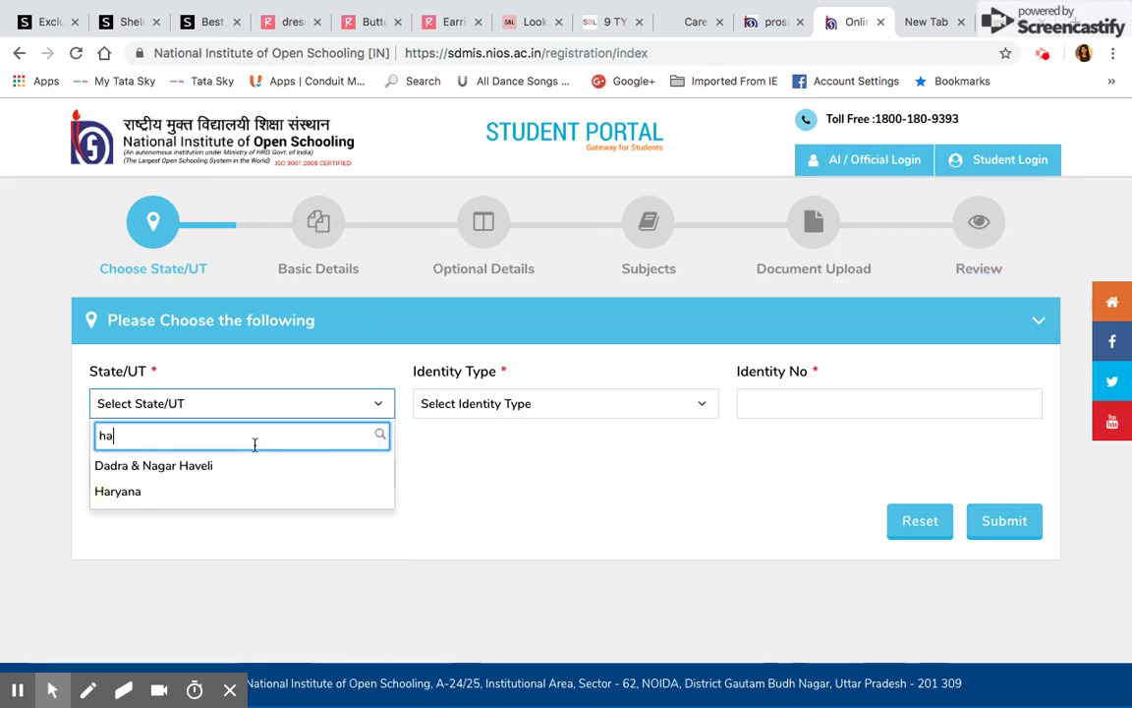
pyautogui.click(104, 491)
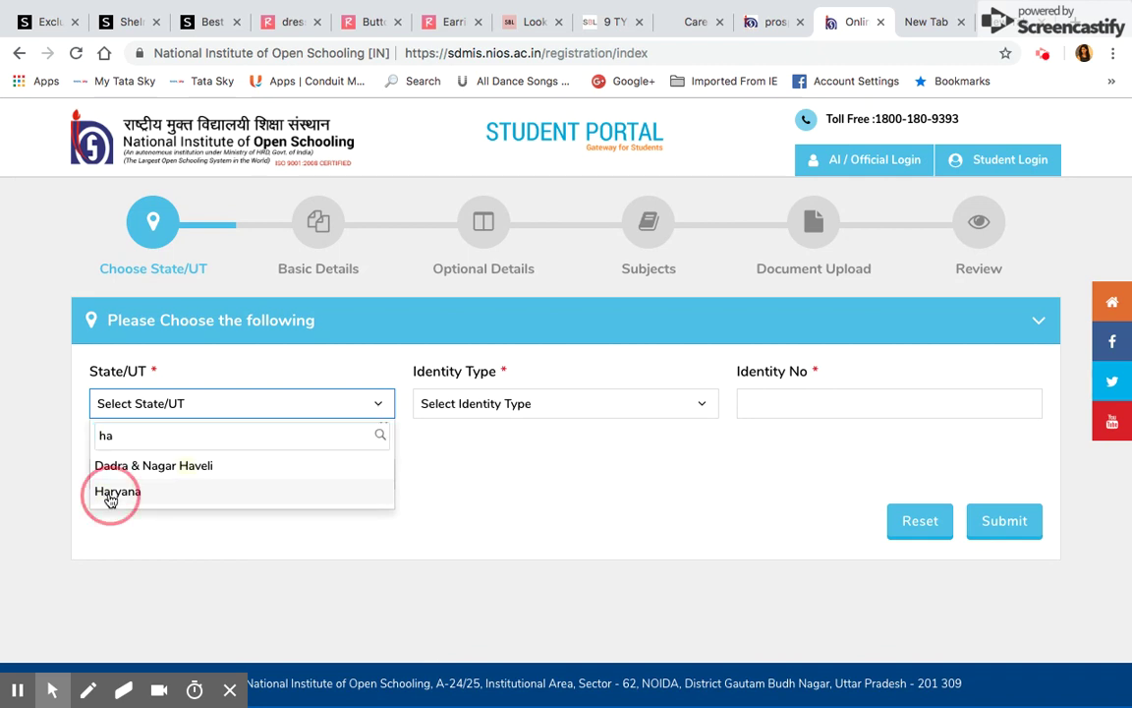
pyautogui.click(520, 403)
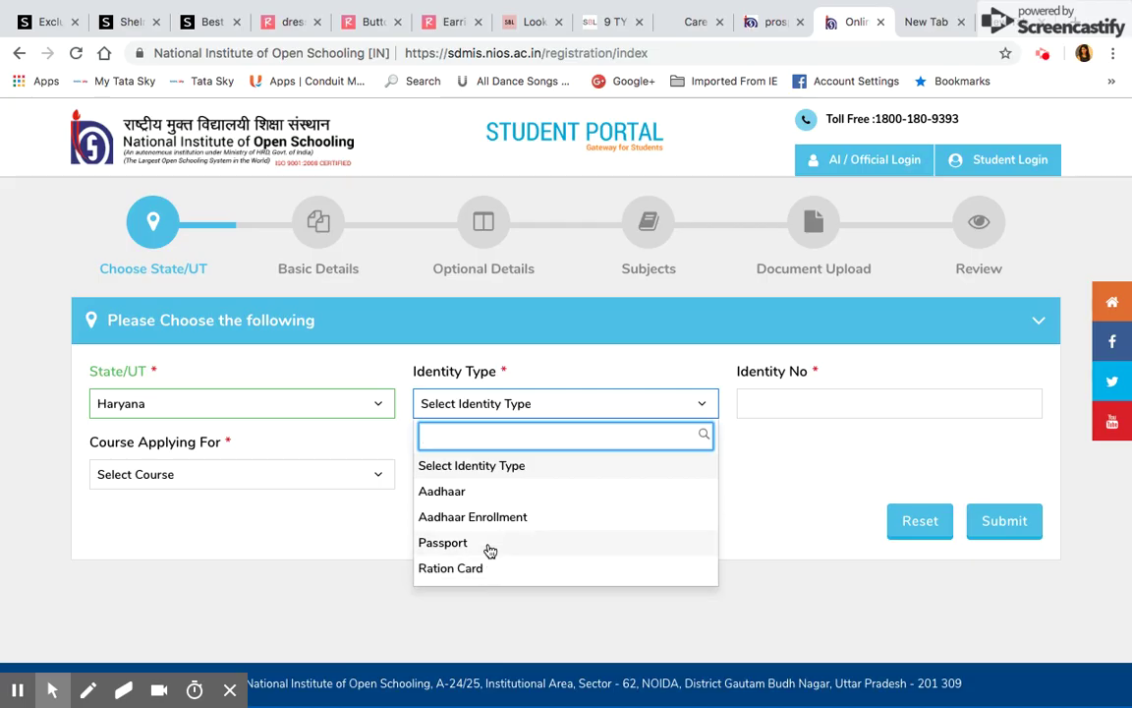
pyautogui.click(488, 547)
pyautogui.click(767, 404)
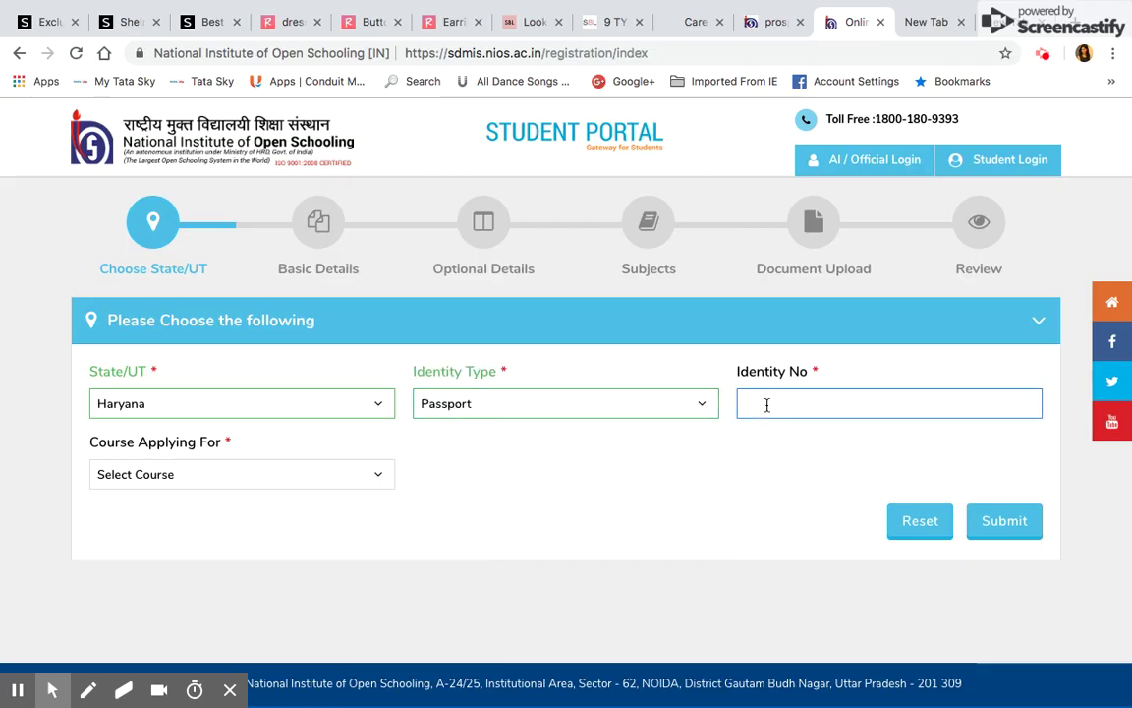
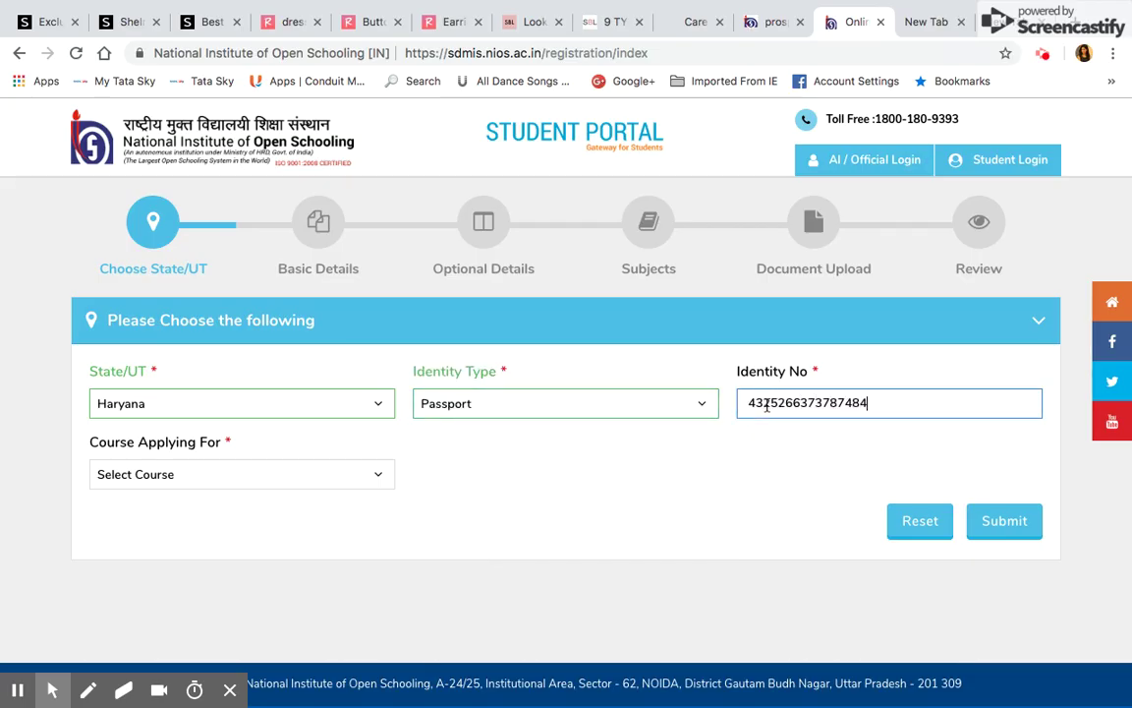
# Extend the passport number, submit, and select Secondary as the course
pyautogui.click(231, 477)
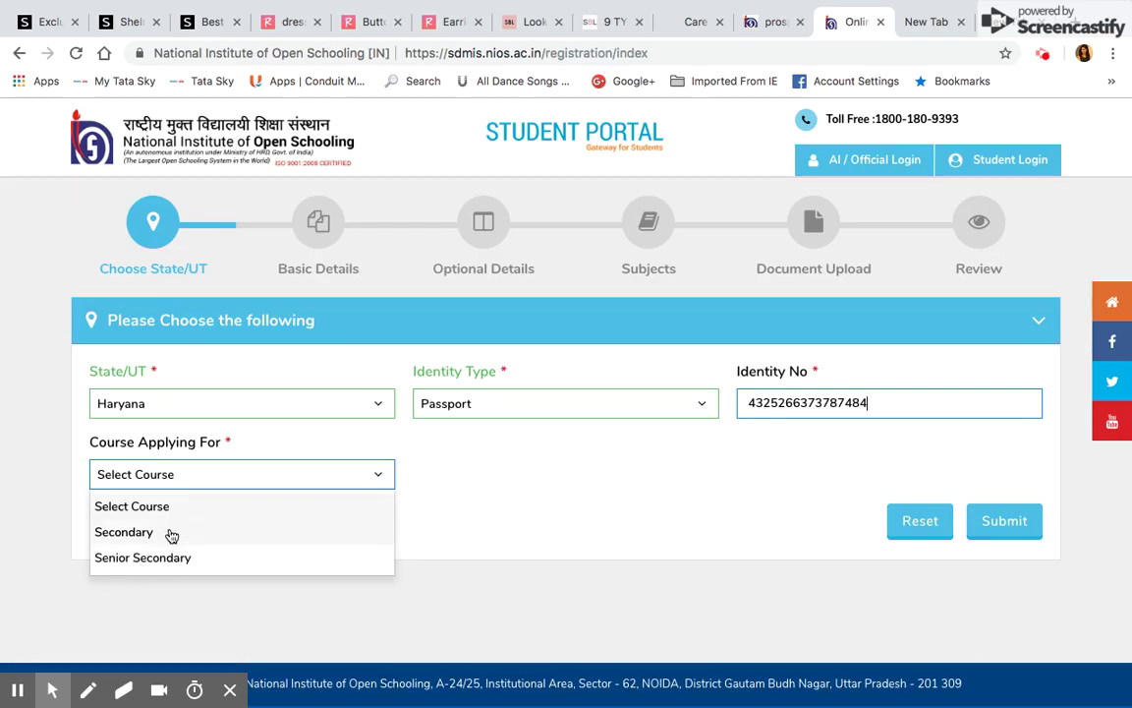
pyautogui.click(171, 533)
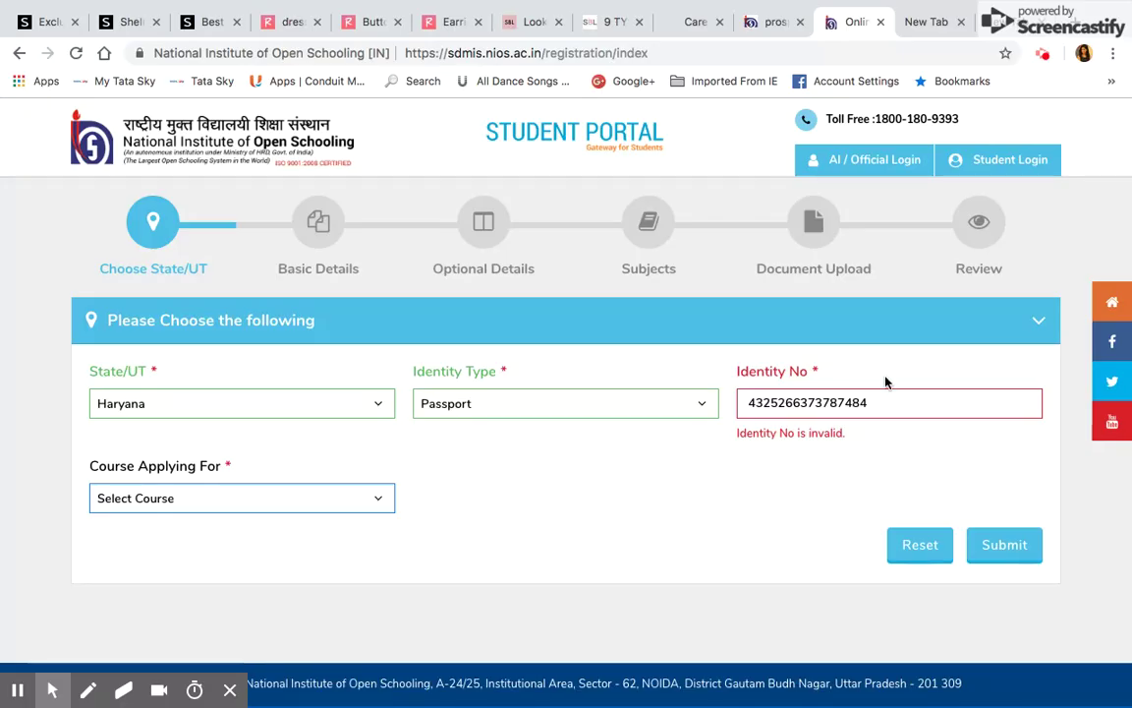
pyautogui.click(870, 402)
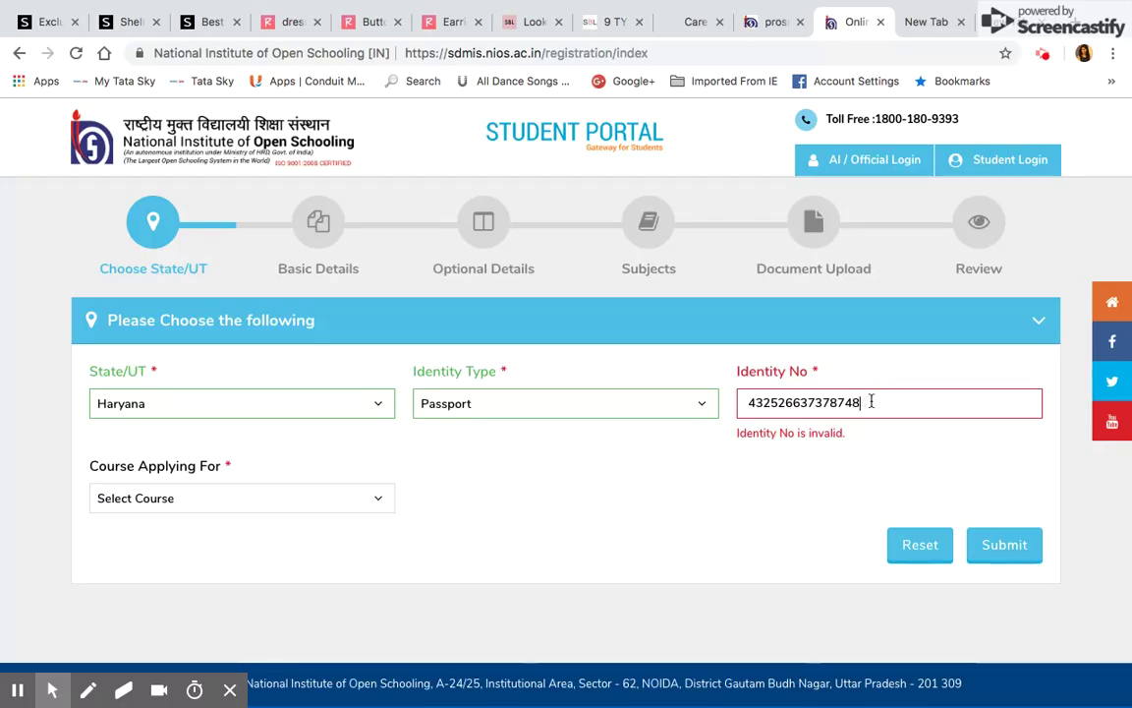
pyautogui.click(1003, 547)
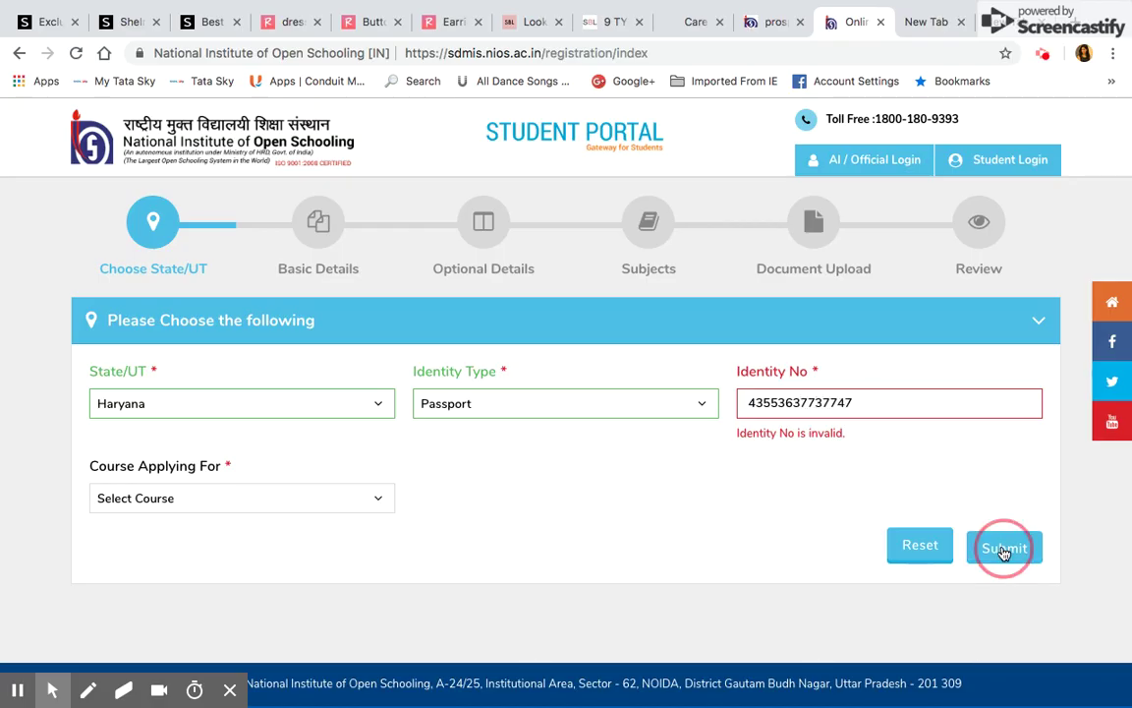
pyautogui.click(285, 498)
pyautogui.click(244, 558)
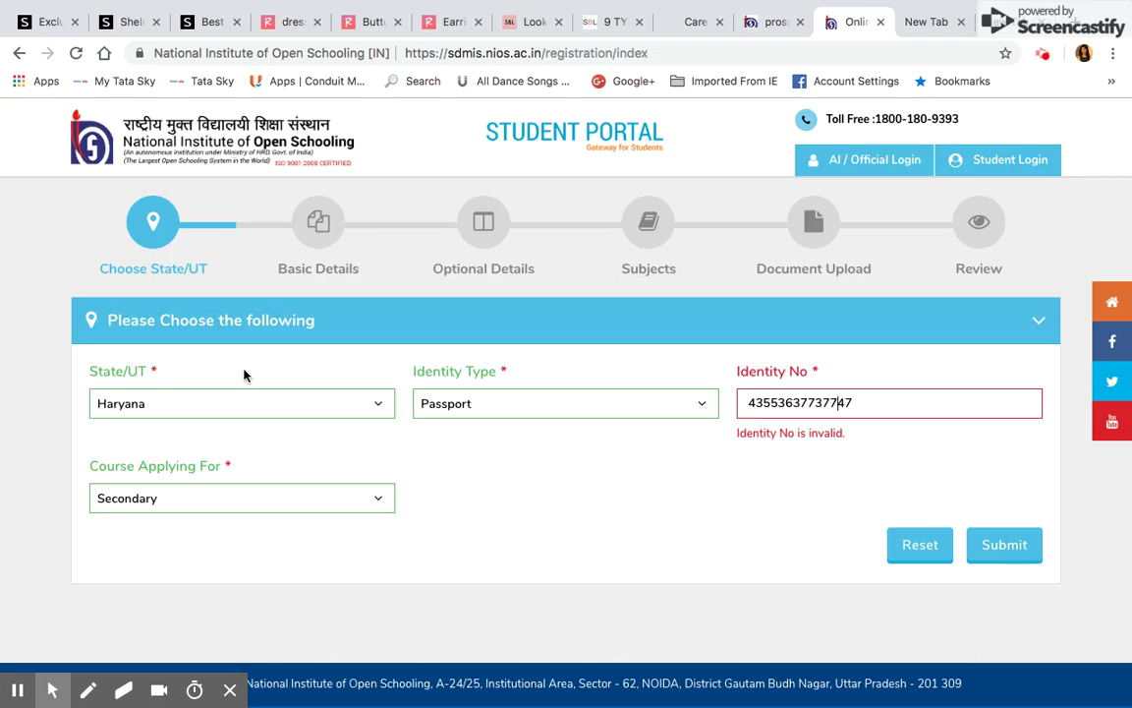
# Change Identity Type to Bank Account, correct the account number, and submit
pyautogui.click(535, 414)
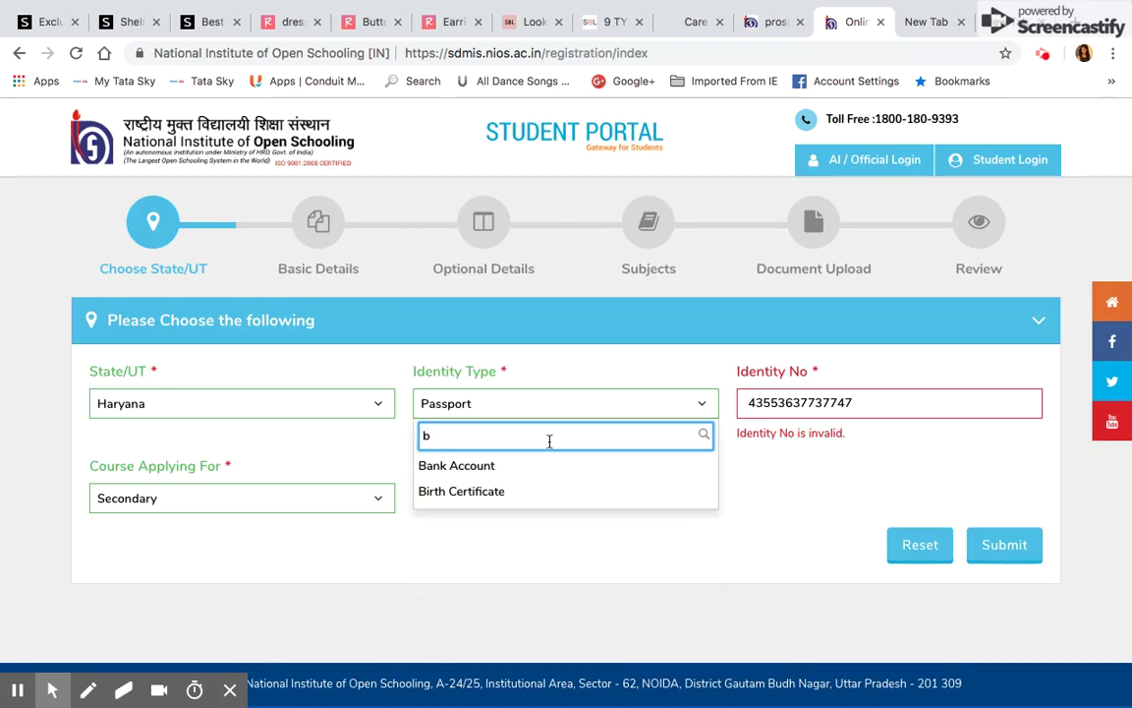
pyautogui.click(489, 469)
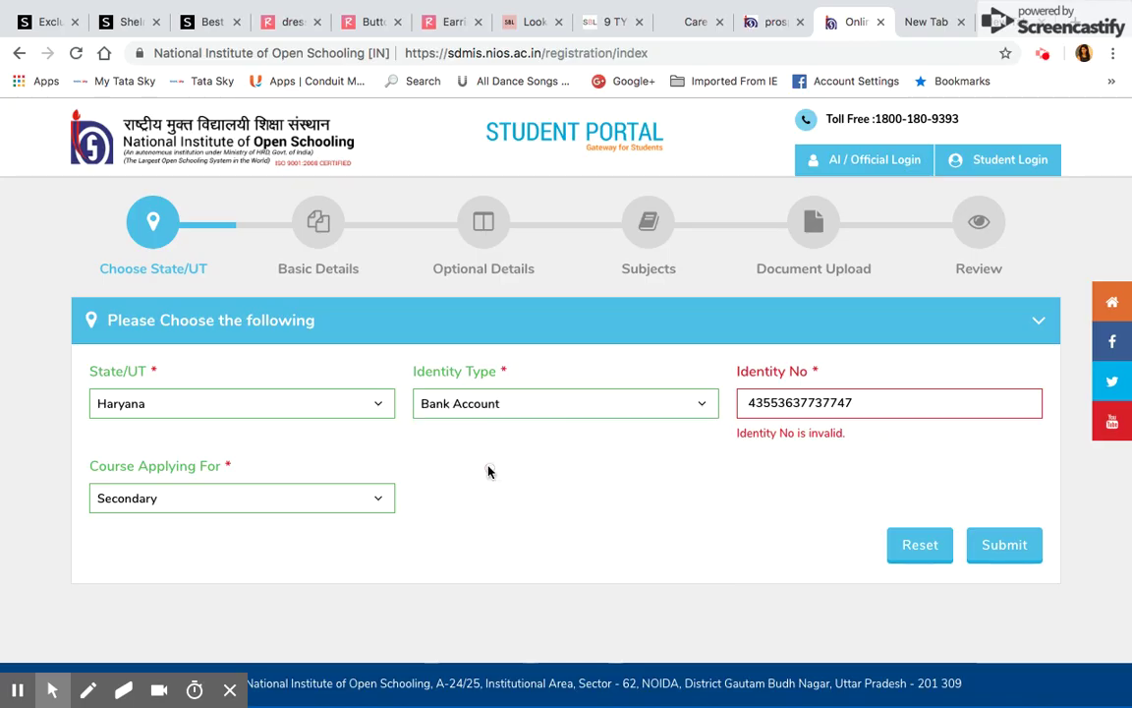
pyautogui.click(865, 399)
pyautogui.press('BackSpace')
pyautogui.press('BackSpace')
pyautogui.press('BackSpace')
pyautogui.press('BackSpace')
pyautogui.press('BackSpace')
pyautogui.press('BackSpace')
pyautogui.press('BackSpace')
pyautogui.press('BackSpace')
pyautogui.press('BackSpace')
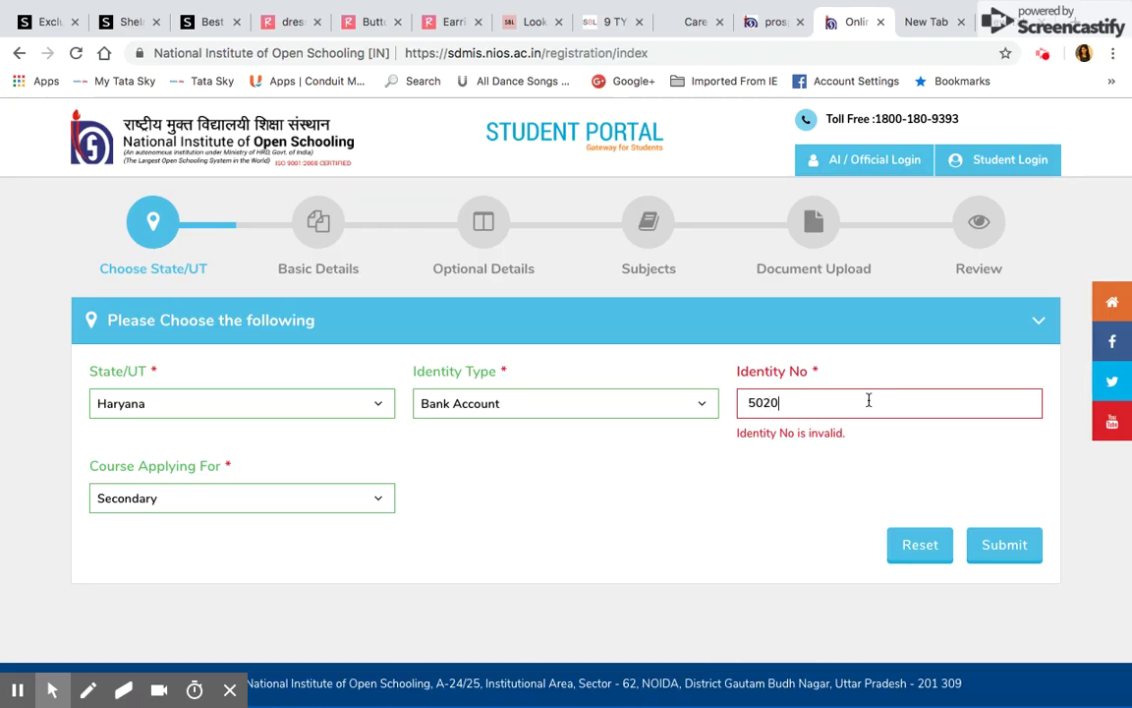
pyautogui.write('0')
pyautogui.write('832')
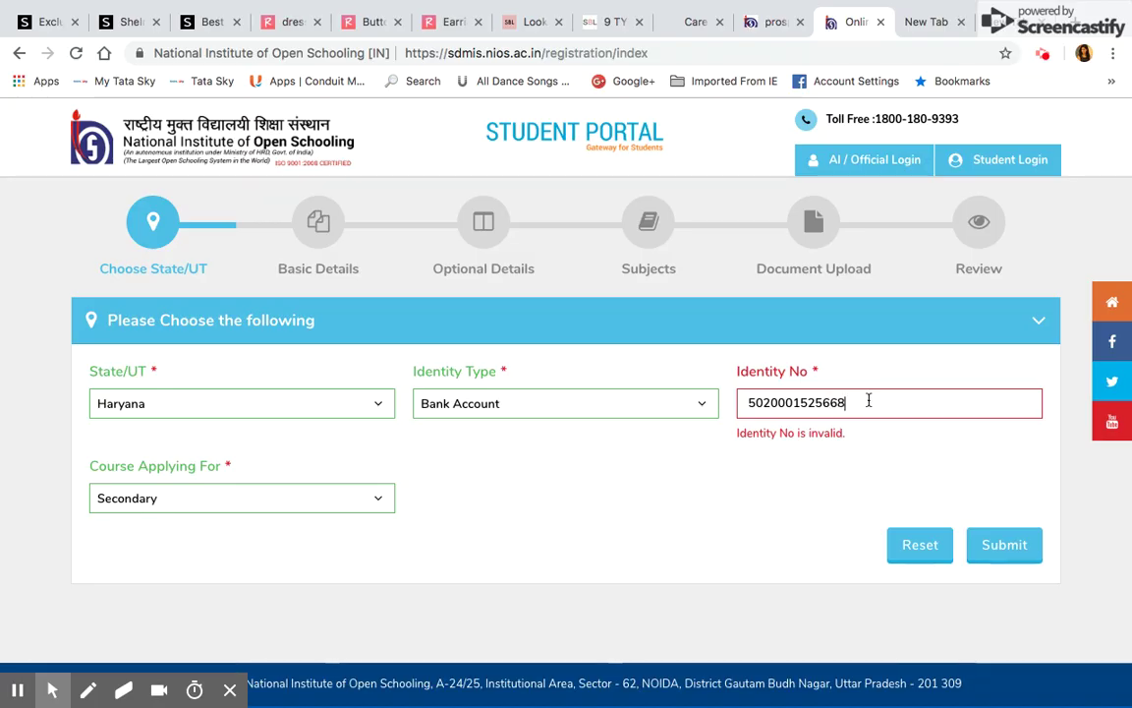
pyautogui.click(1010, 548)
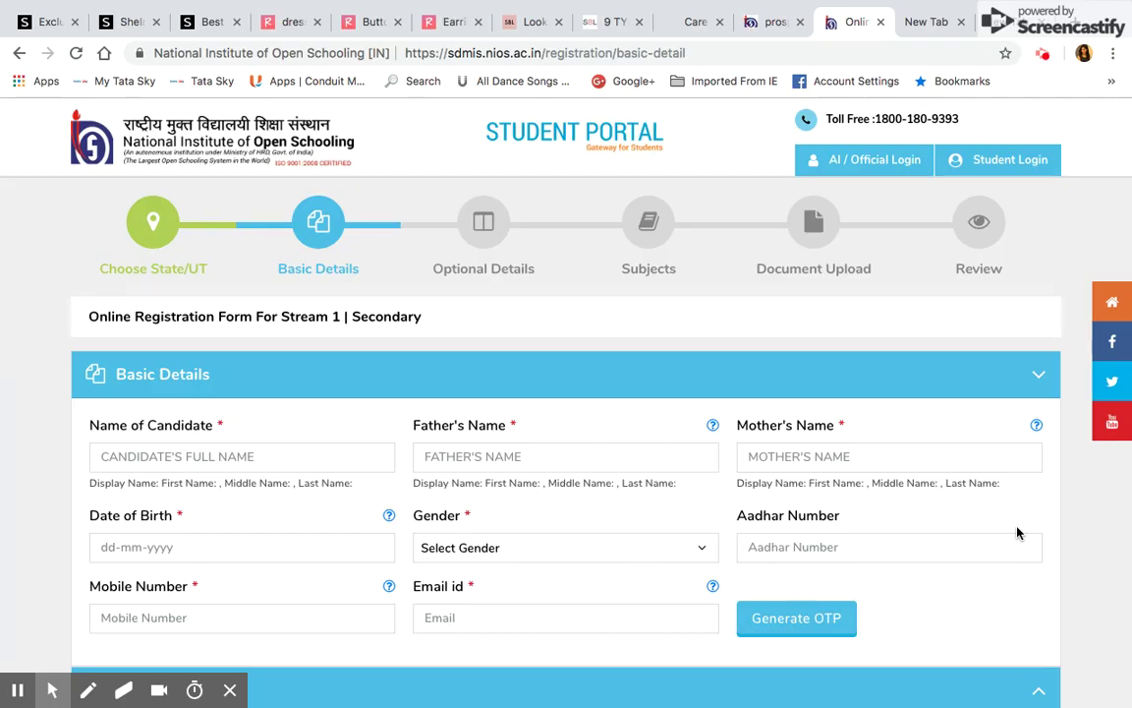
# Enter the candidate's, father's and mother's names
pyautogui.scroll(-3, 1017, 533)
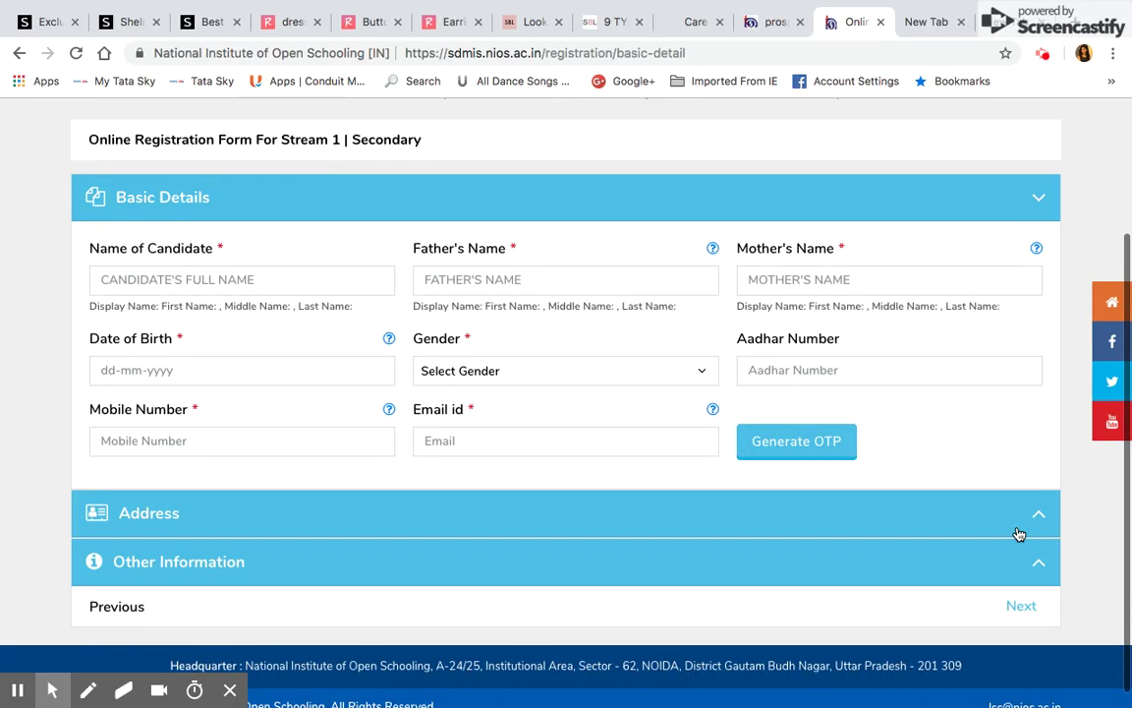
pyautogui.click(241, 282)
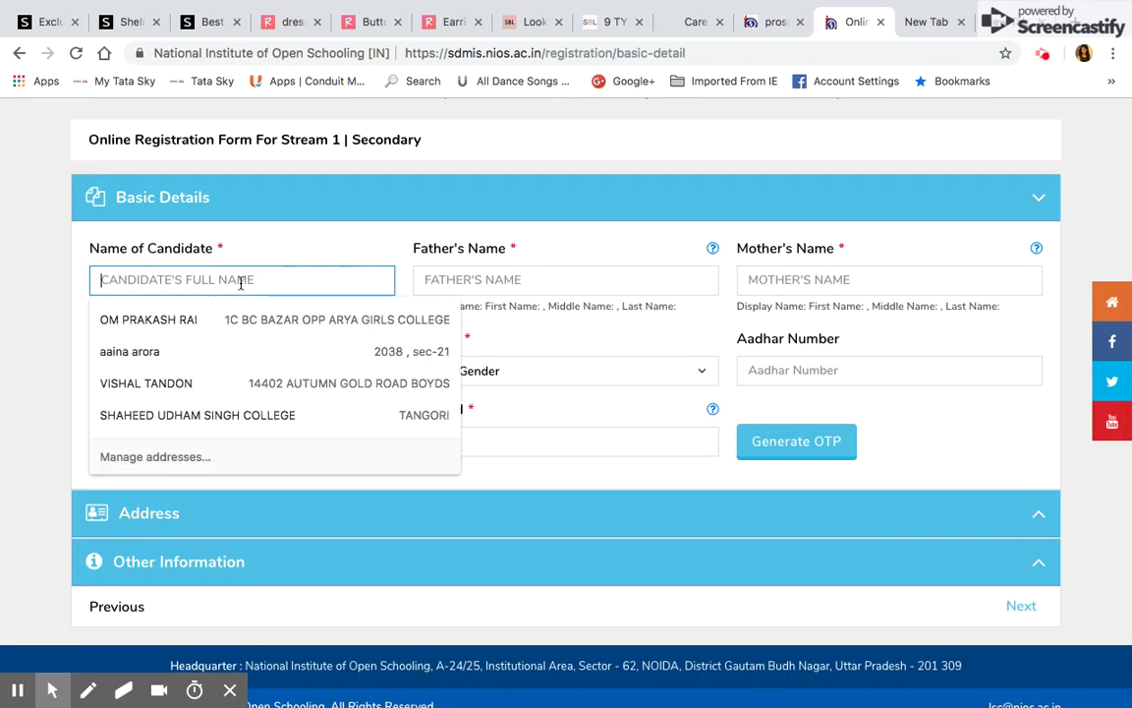
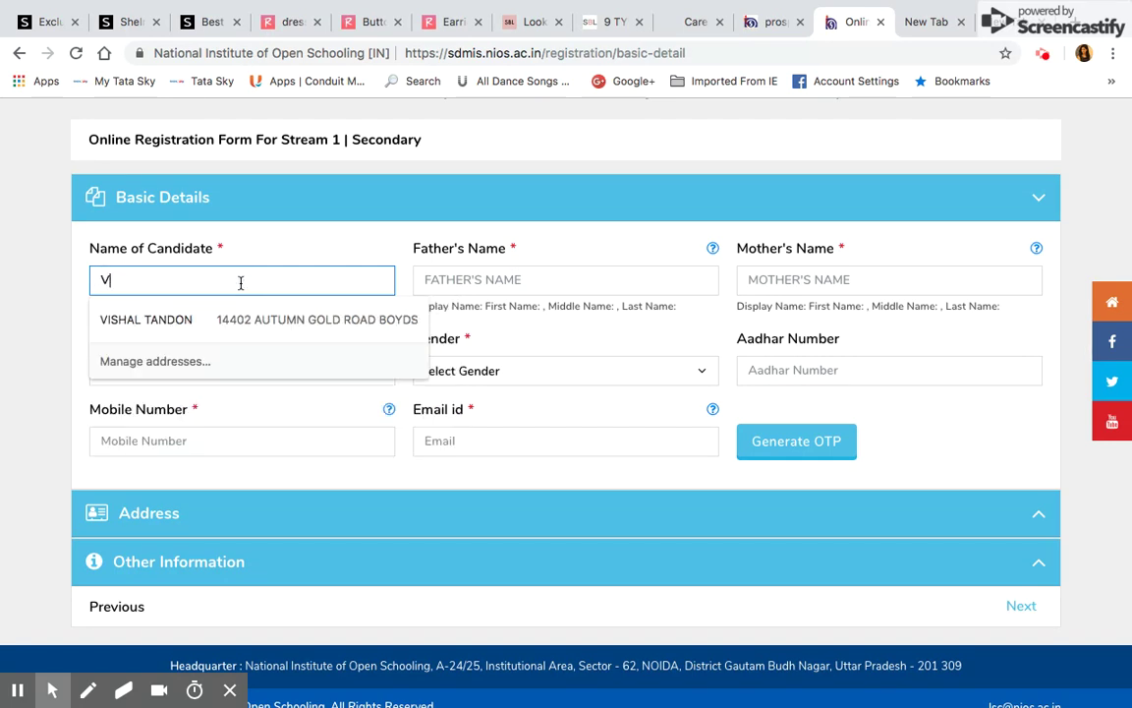
pyautogui.click(522, 275)
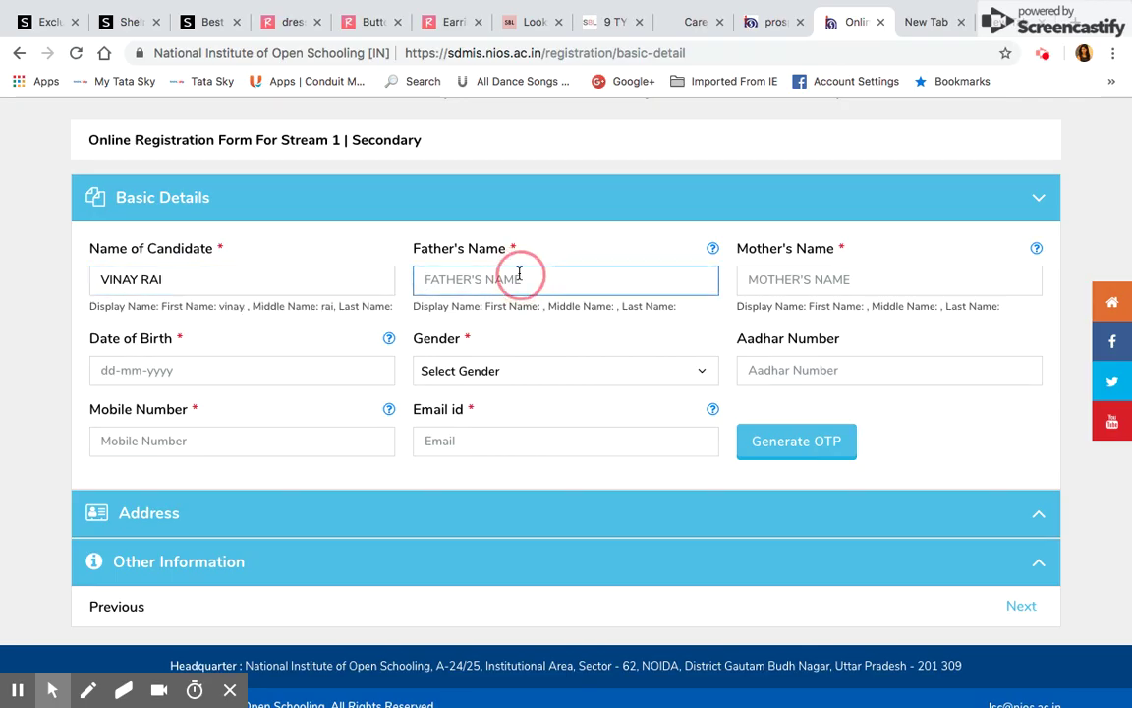
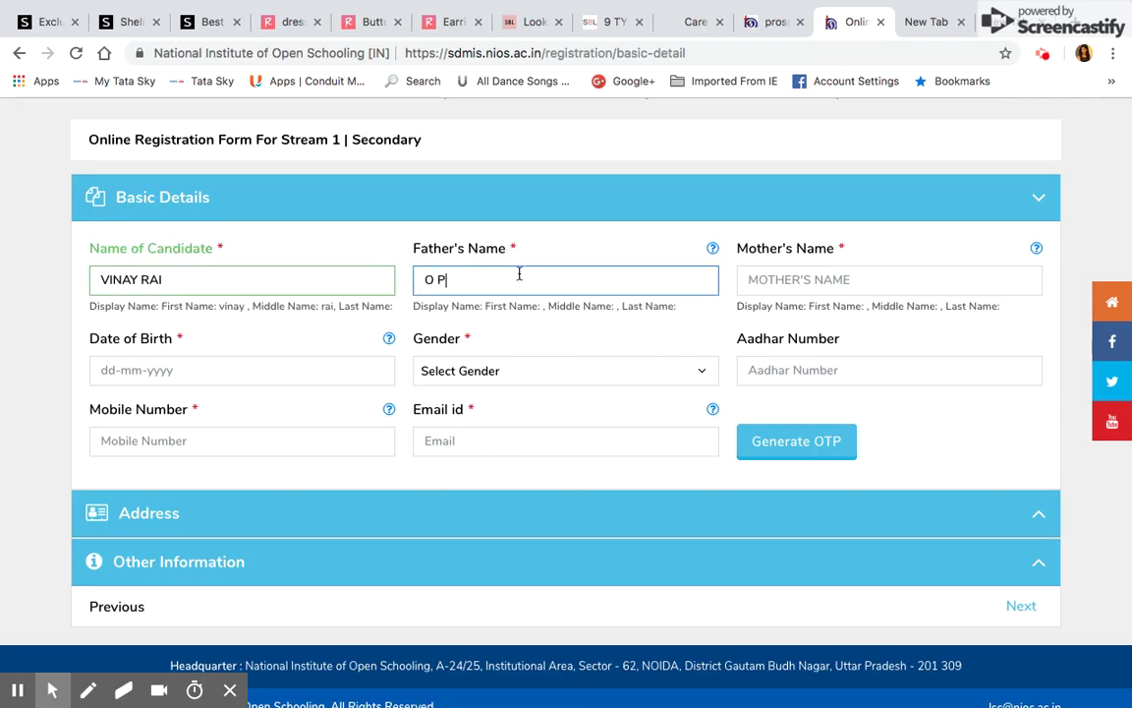
pyautogui.click(859, 272)
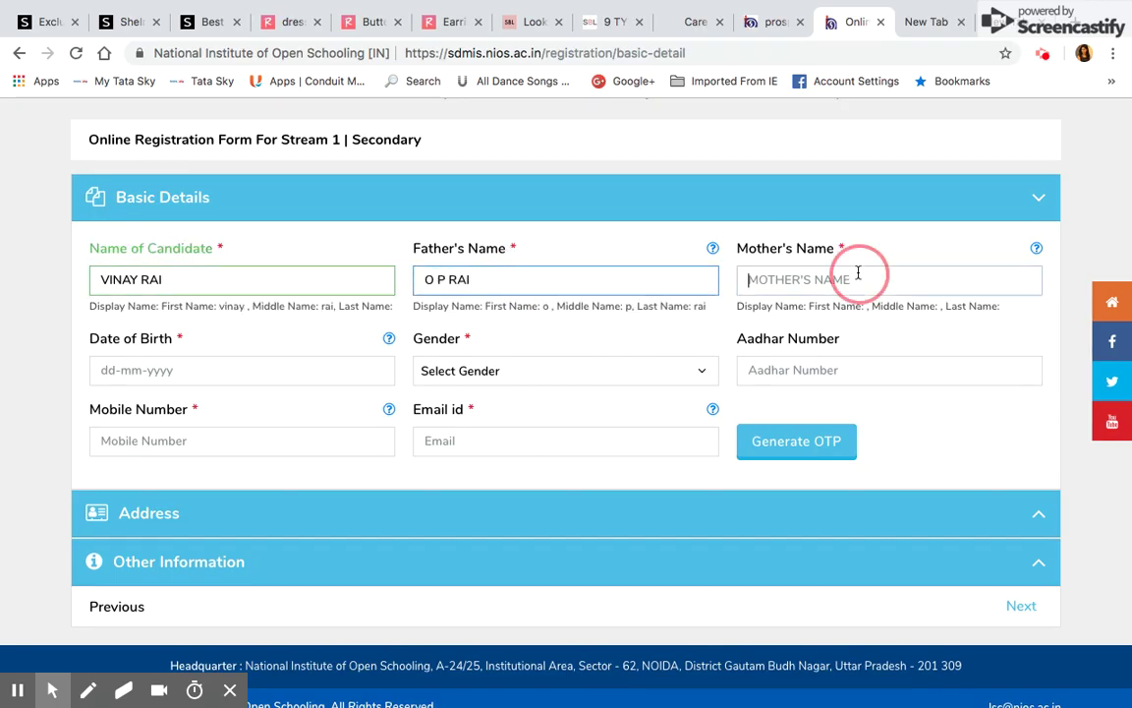
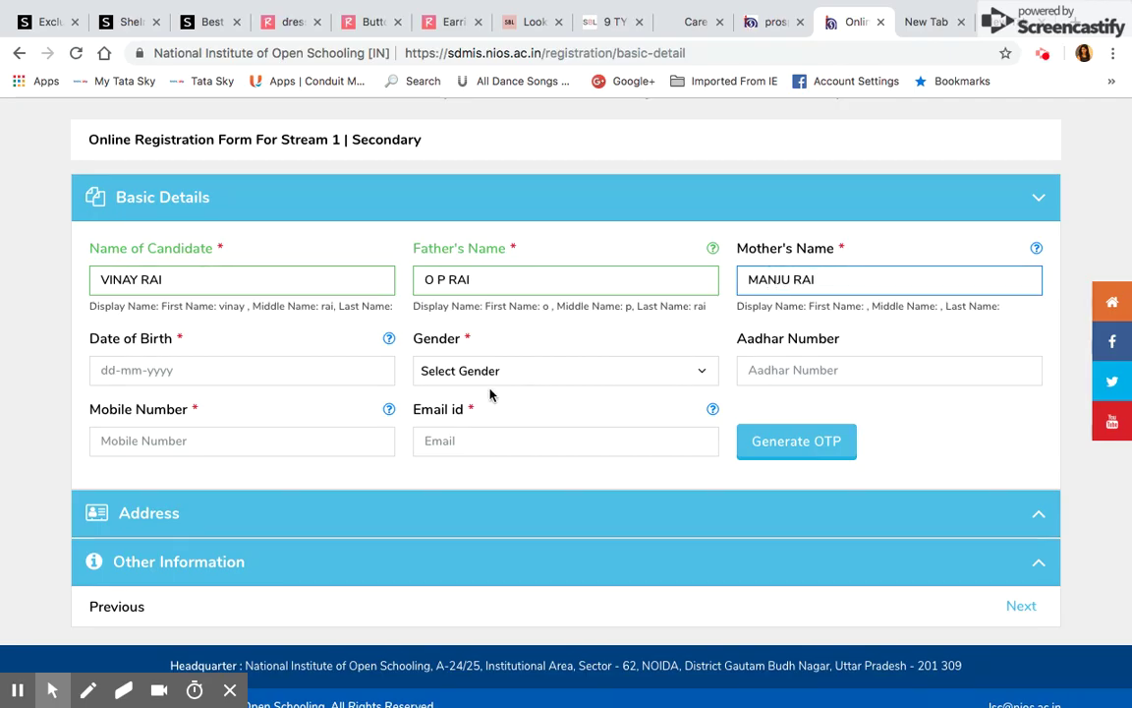
pyautogui.click(286, 370)
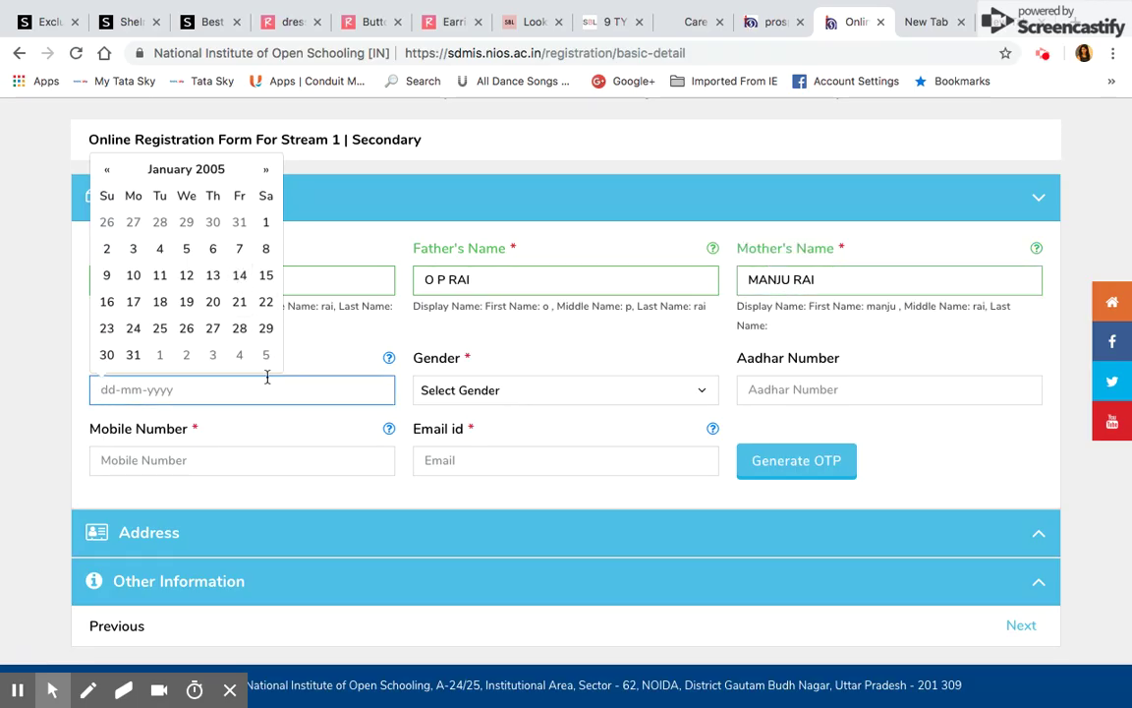
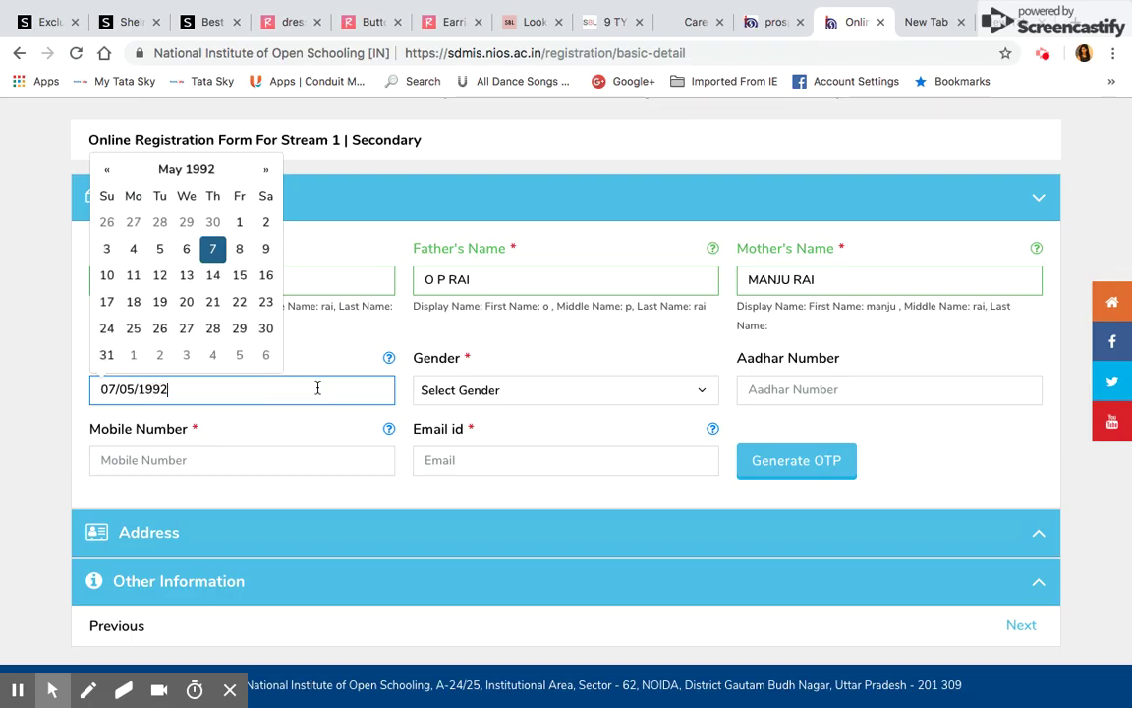
pyautogui.click(484, 391)
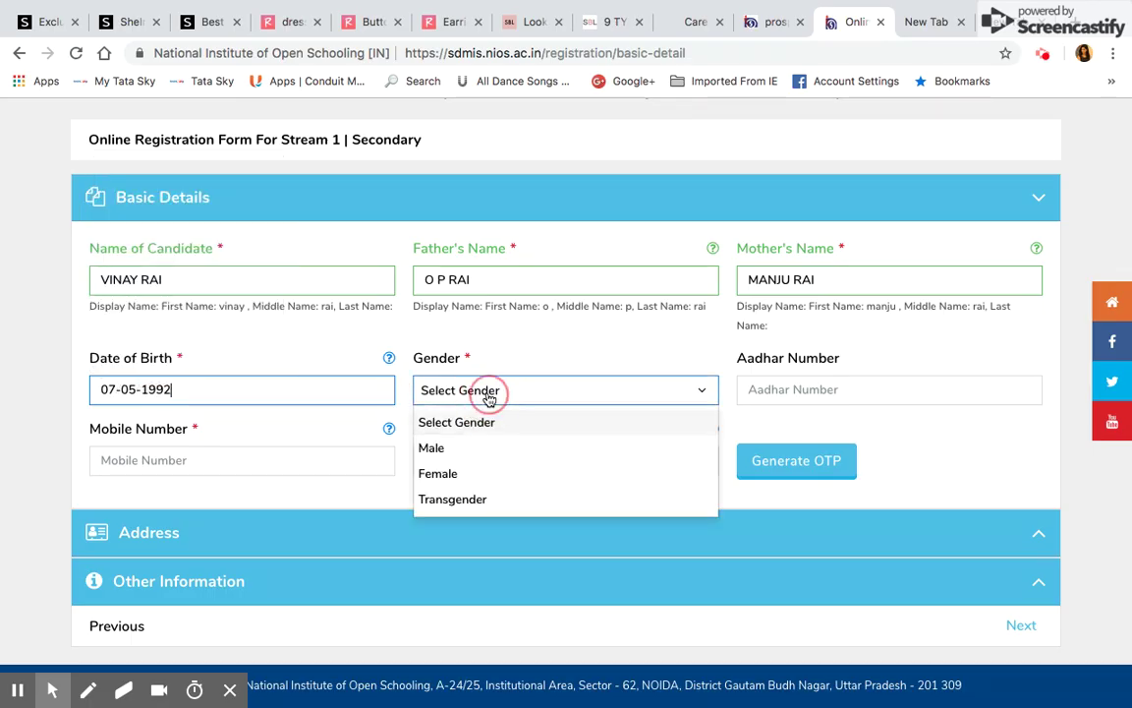
pyautogui.click(489, 450)
pyautogui.click(757, 389)
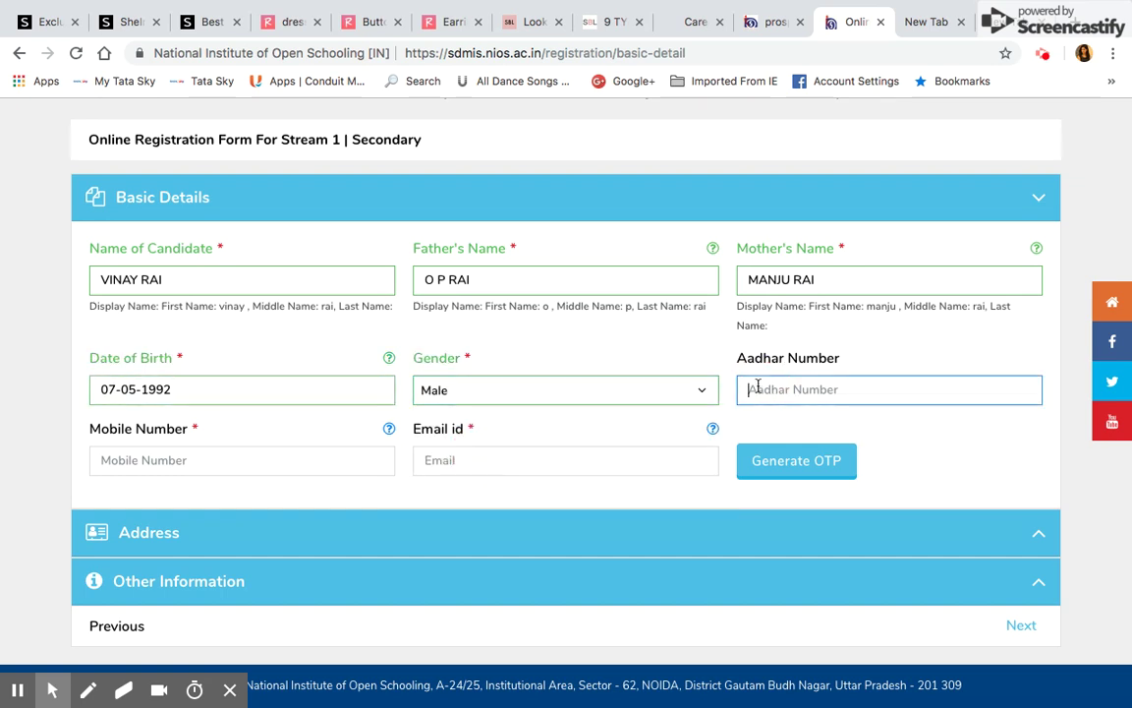
# Enter the candidate's mobile number and fill the e-mail from a saved address
pyautogui.click(269, 462)
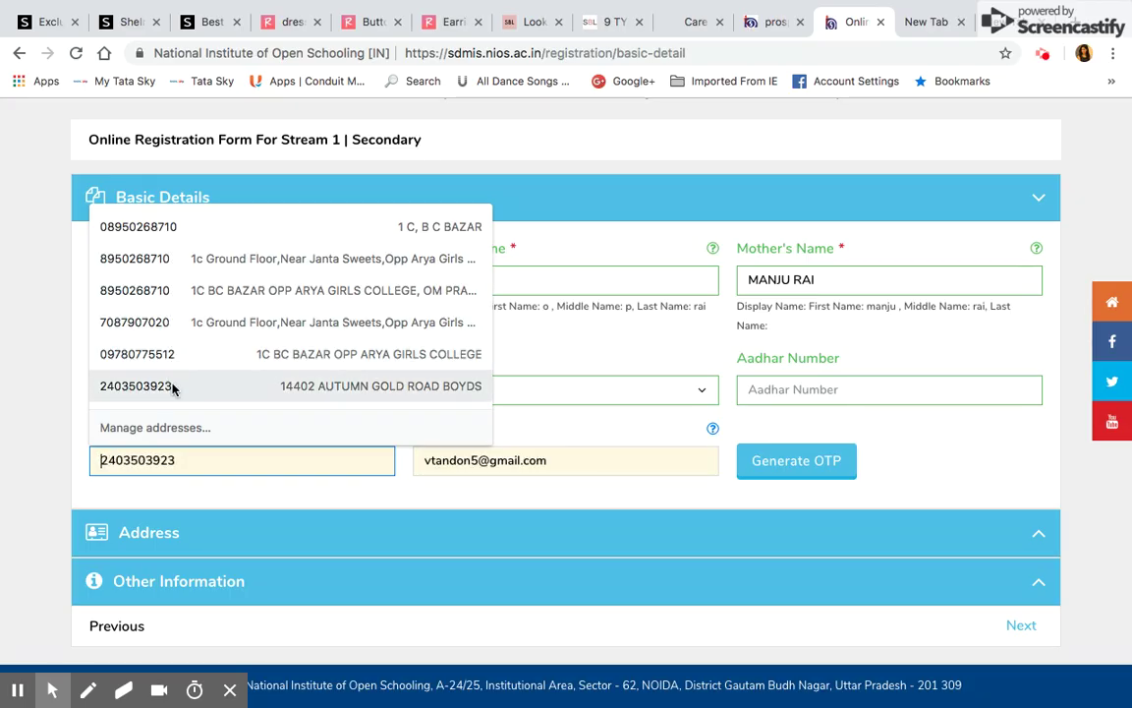
pyautogui.click(45, 336)
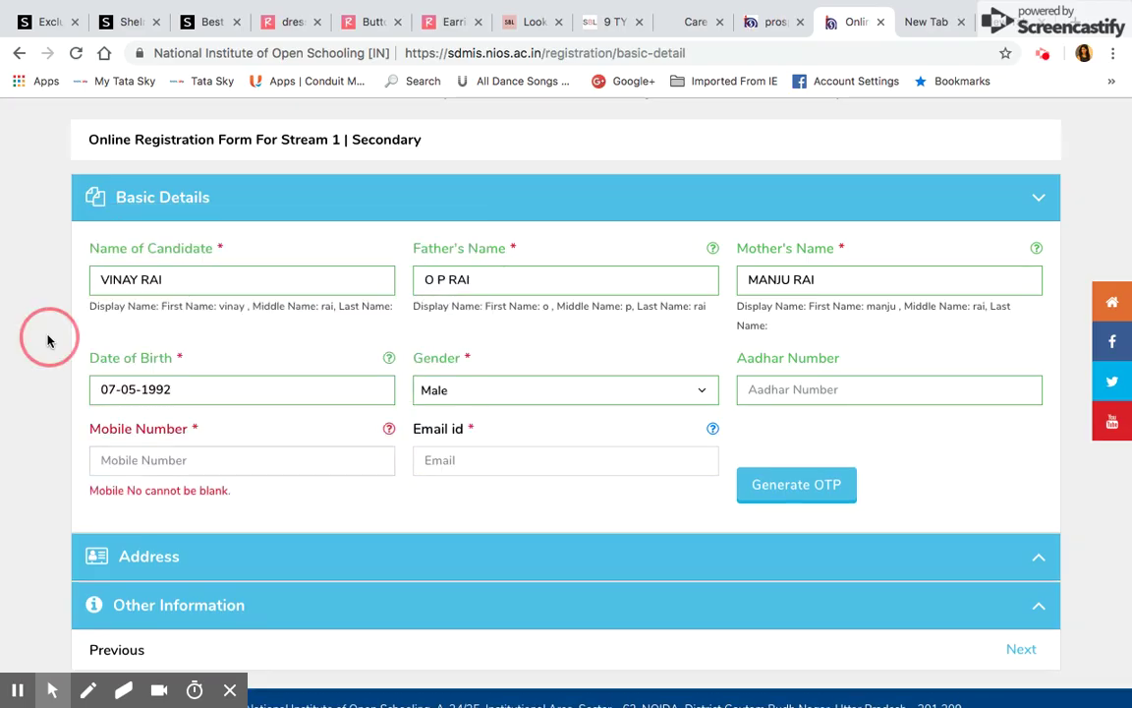
pyautogui.click(133, 459)
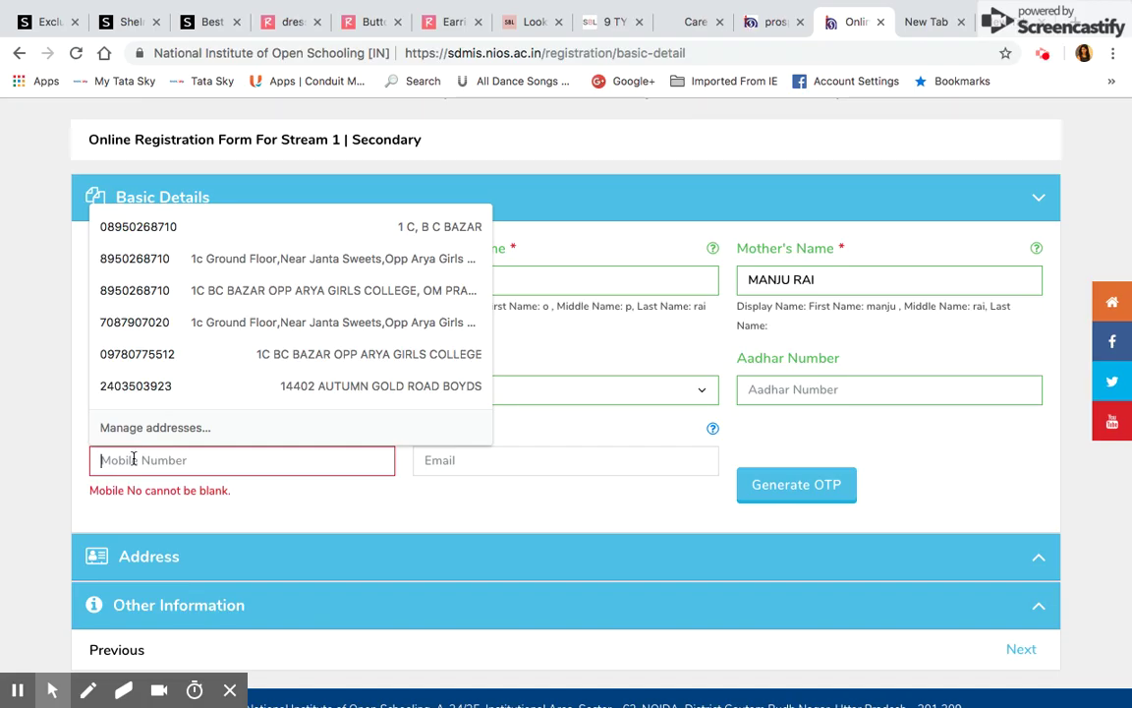
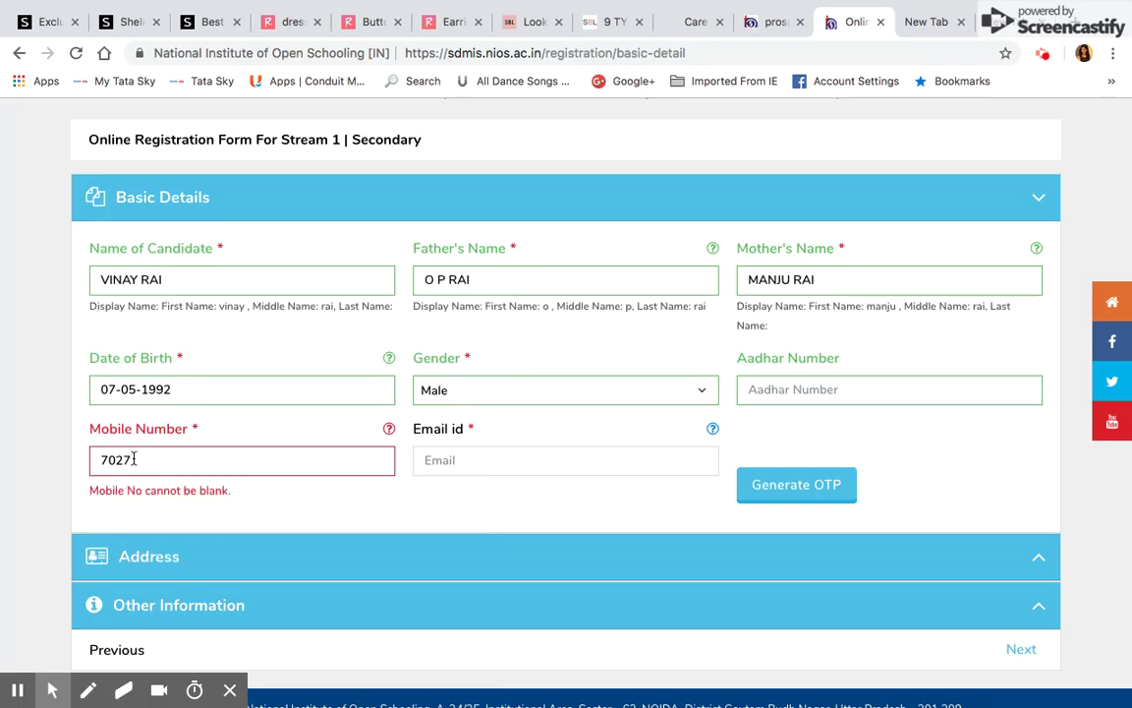
pyautogui.click(455, 550)
pyautogui.click(469, 458)
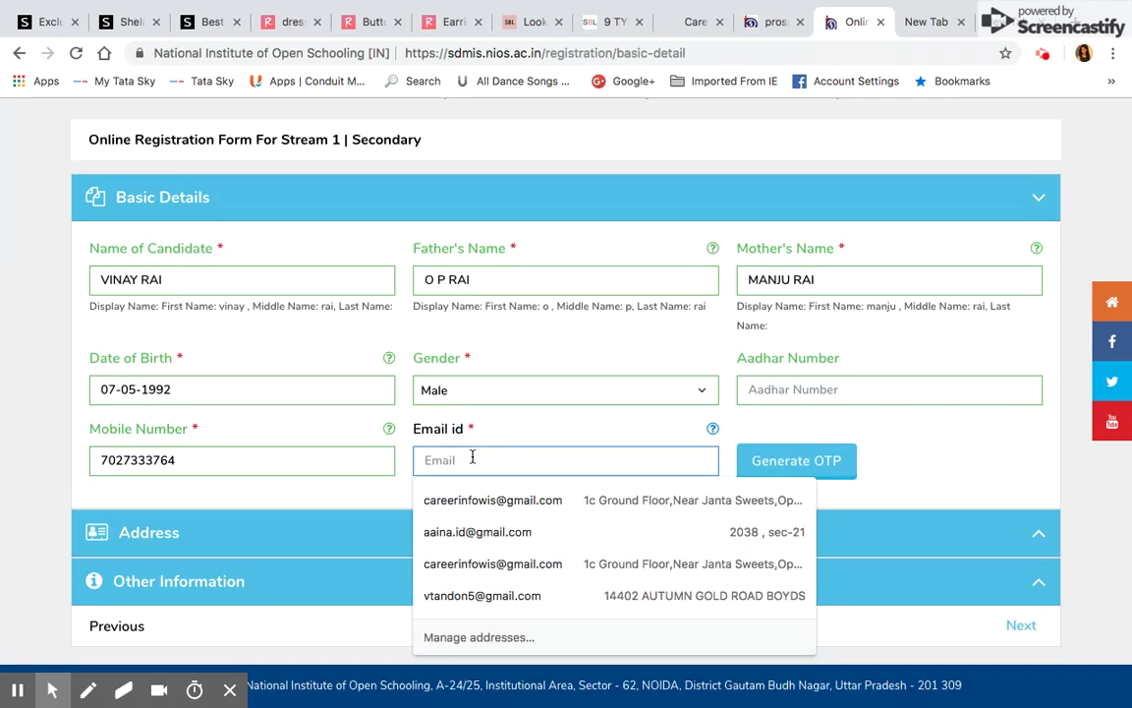
pyautogui.click(483, 508)
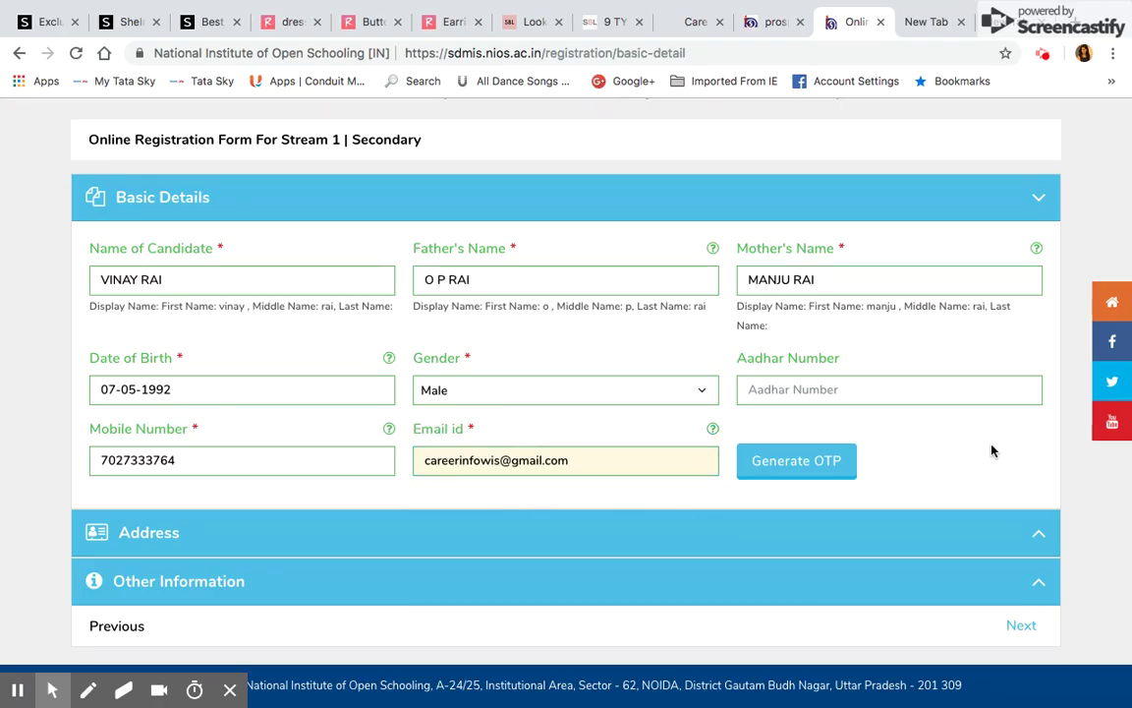
pyautogui.press('Down')
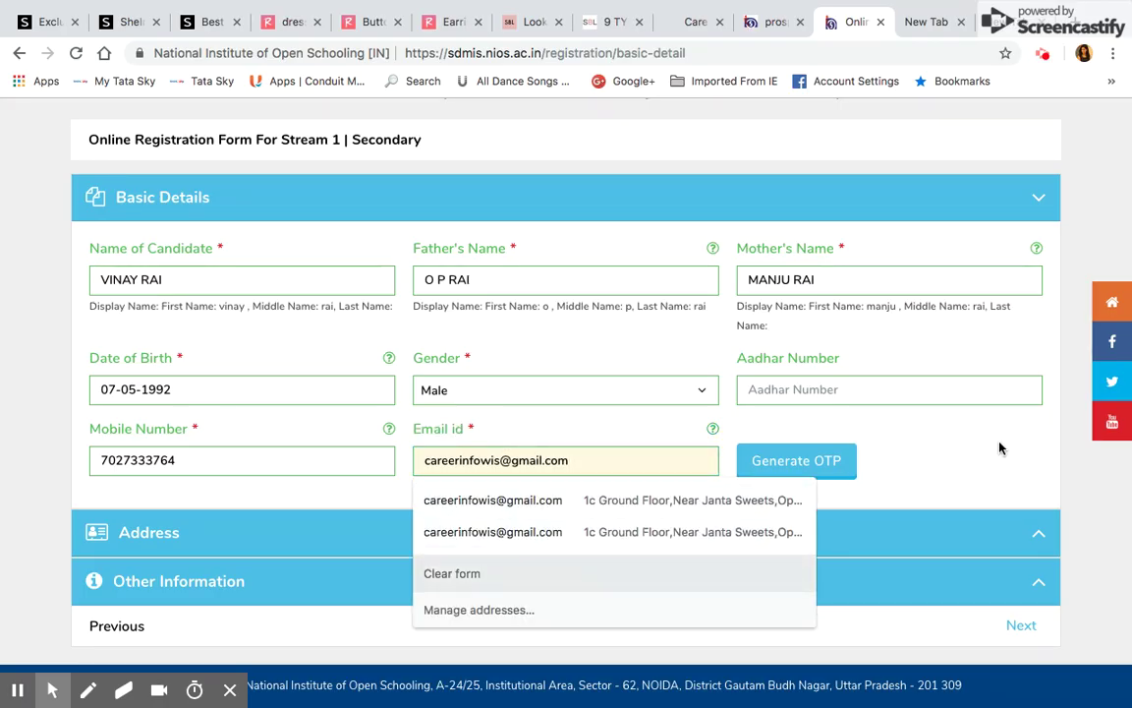
pyautogui.press('Escape')
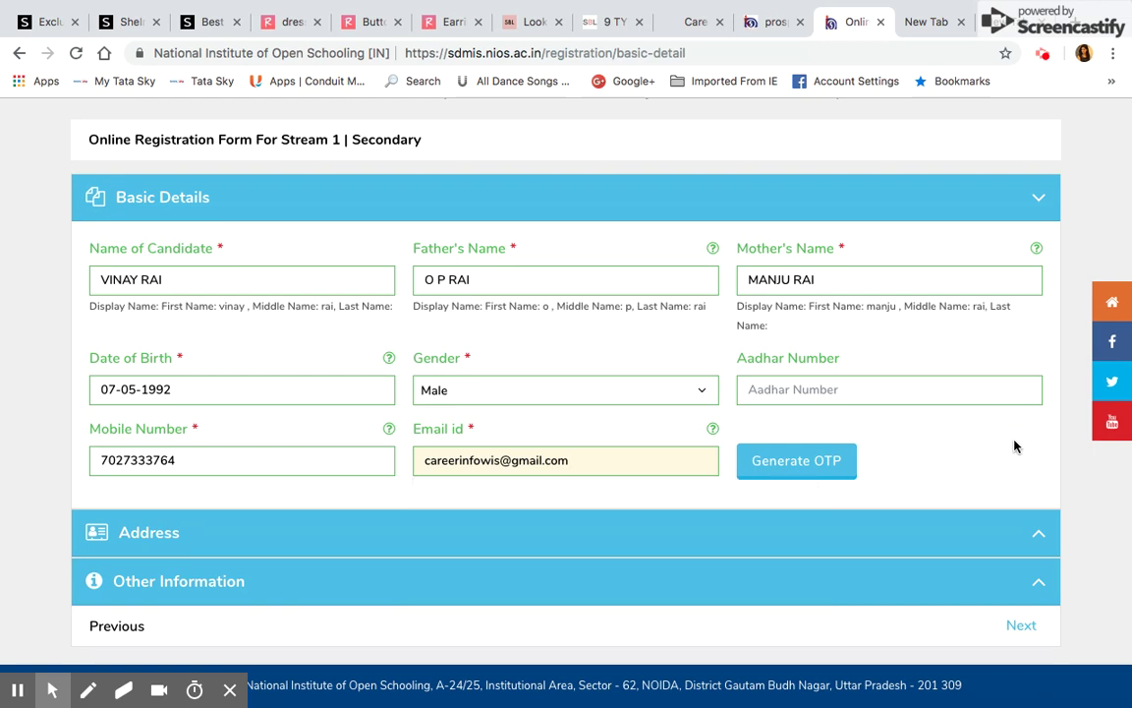
# Request the e-mail and mobile OTPs, then open a new Chrome tab
pyautogui.click(796, 462)
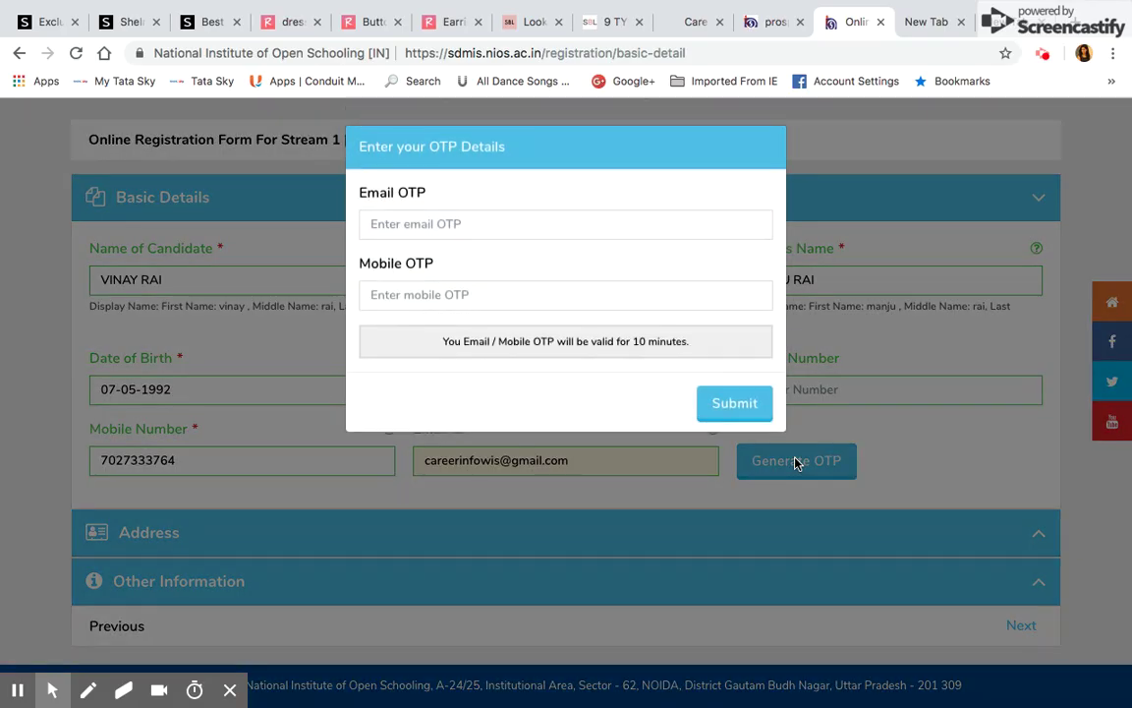
pyautogui.click(461, 225)
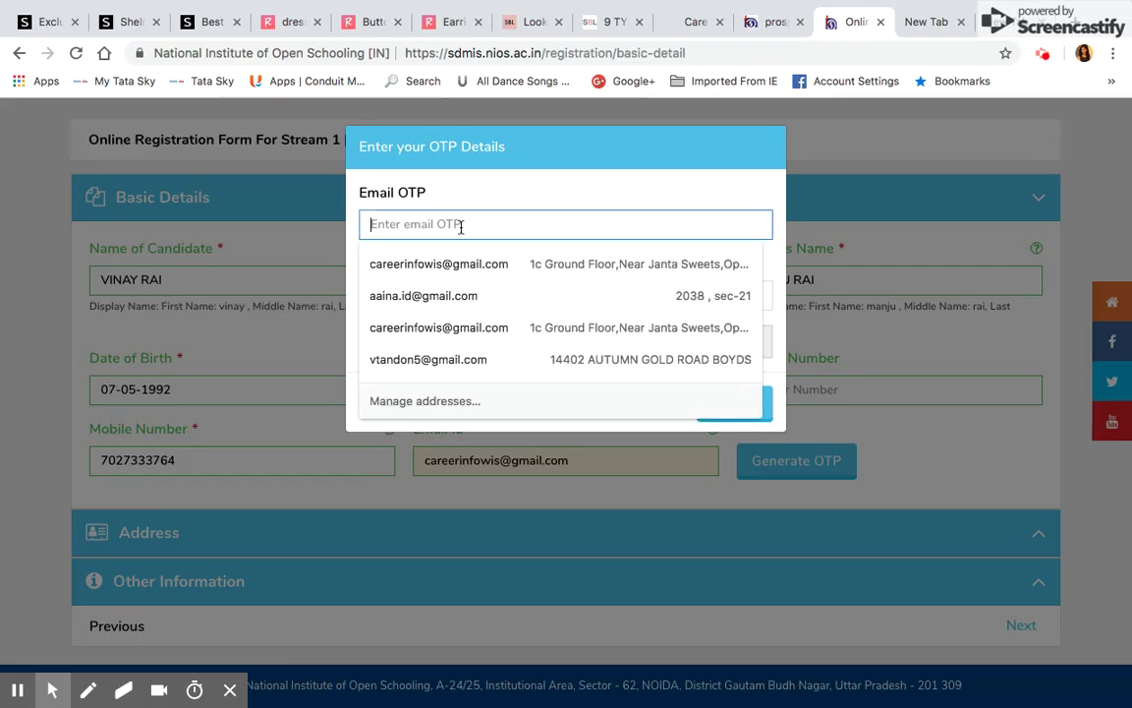
pyautogui.click(771, 174)
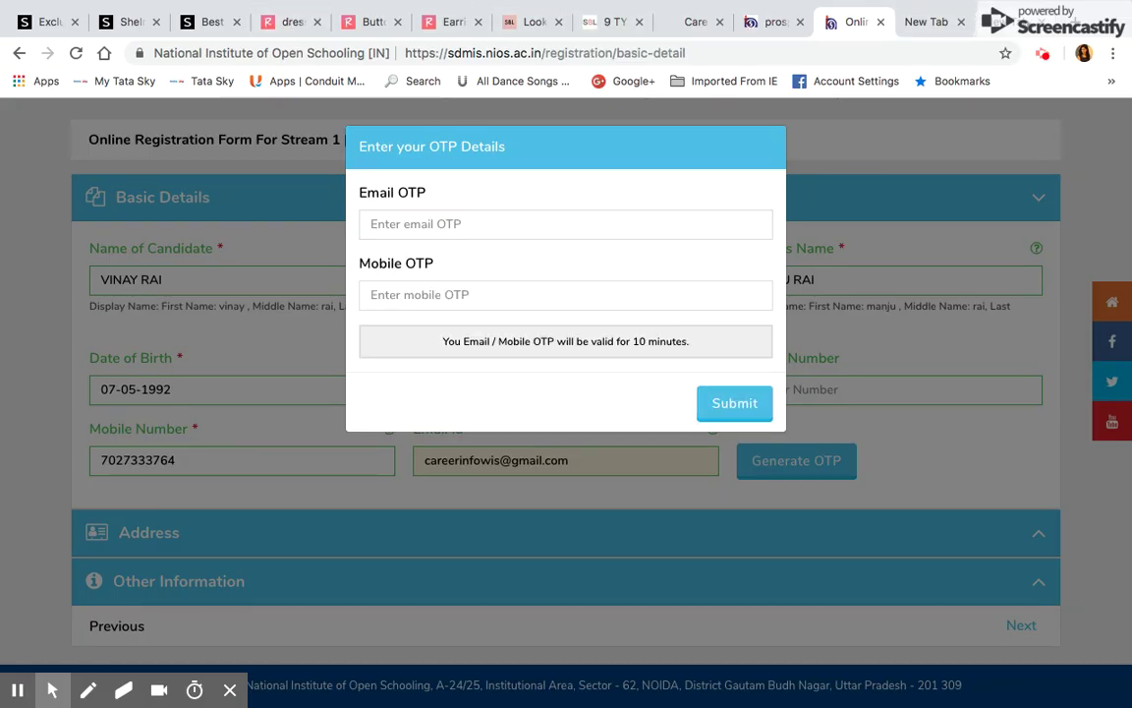
pyautogui.click(924, 21)
pyautogui.hotkey('ctrl', 't')
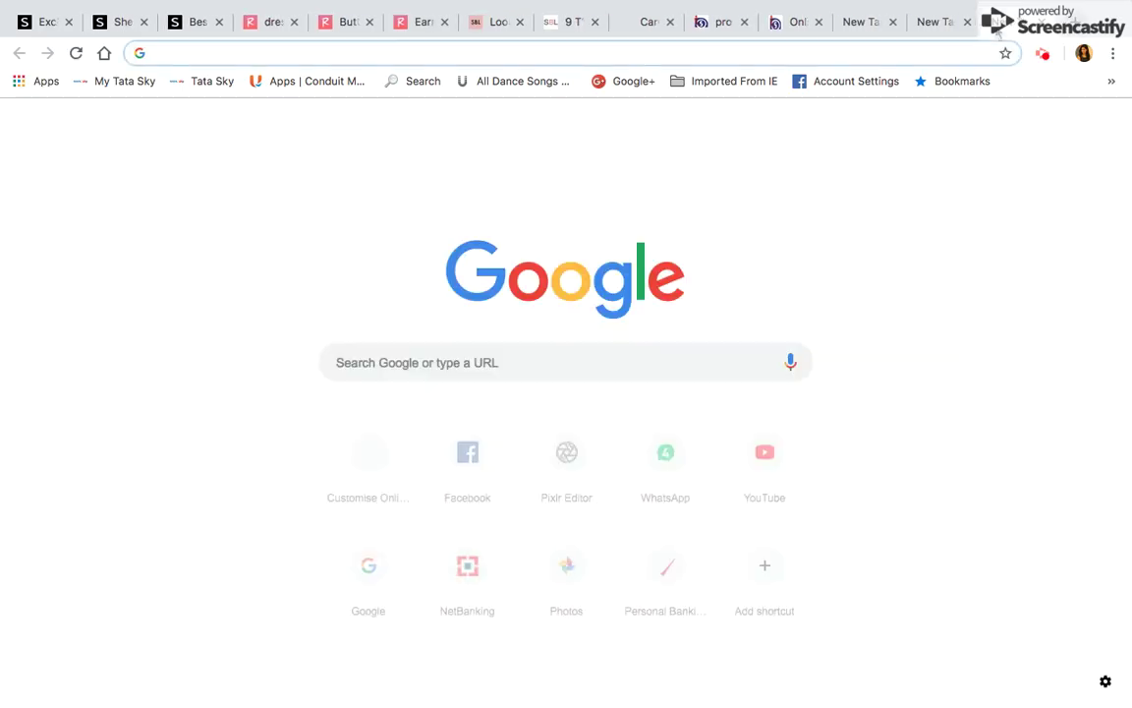
# Switch to the third signed-in Google account and load its Gmail inbox
pyautogui.click(1116, 132)
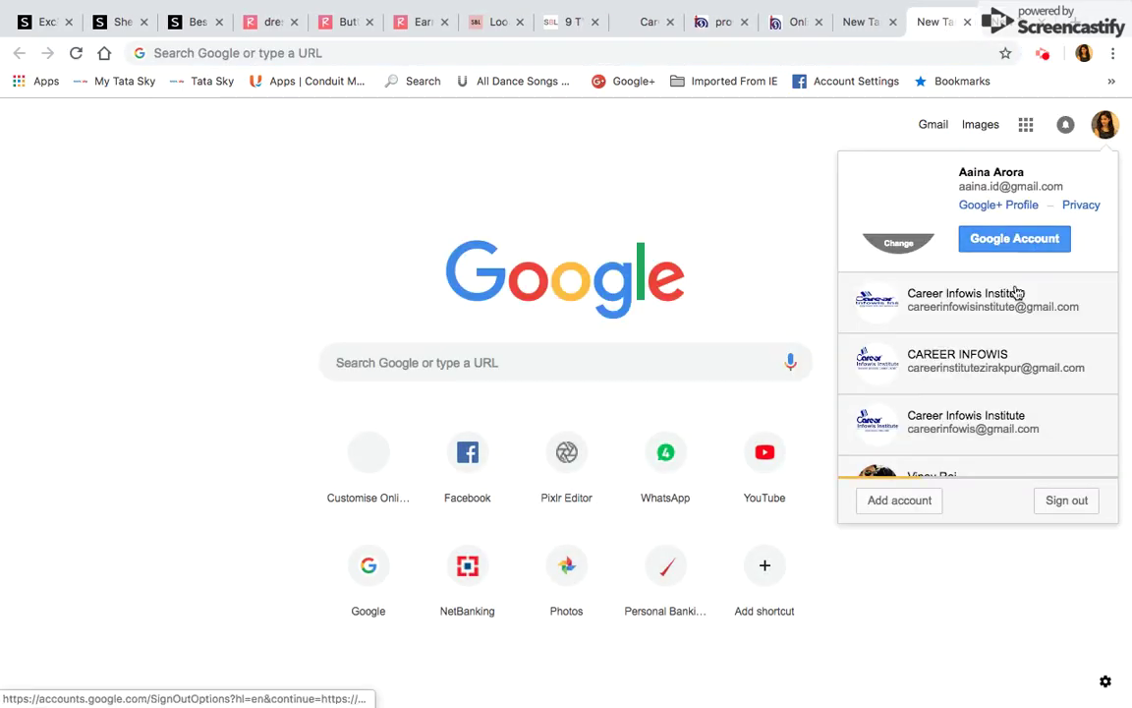
pyautogui.click(994, 422)
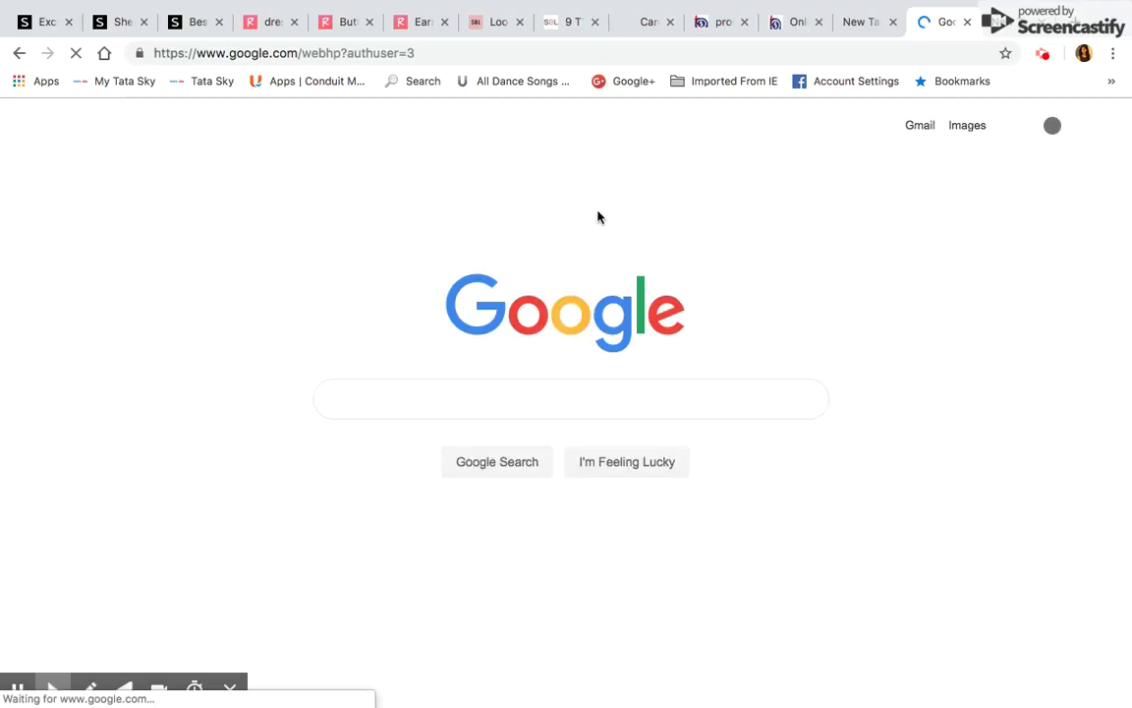
pyautogui.click(919, 128)
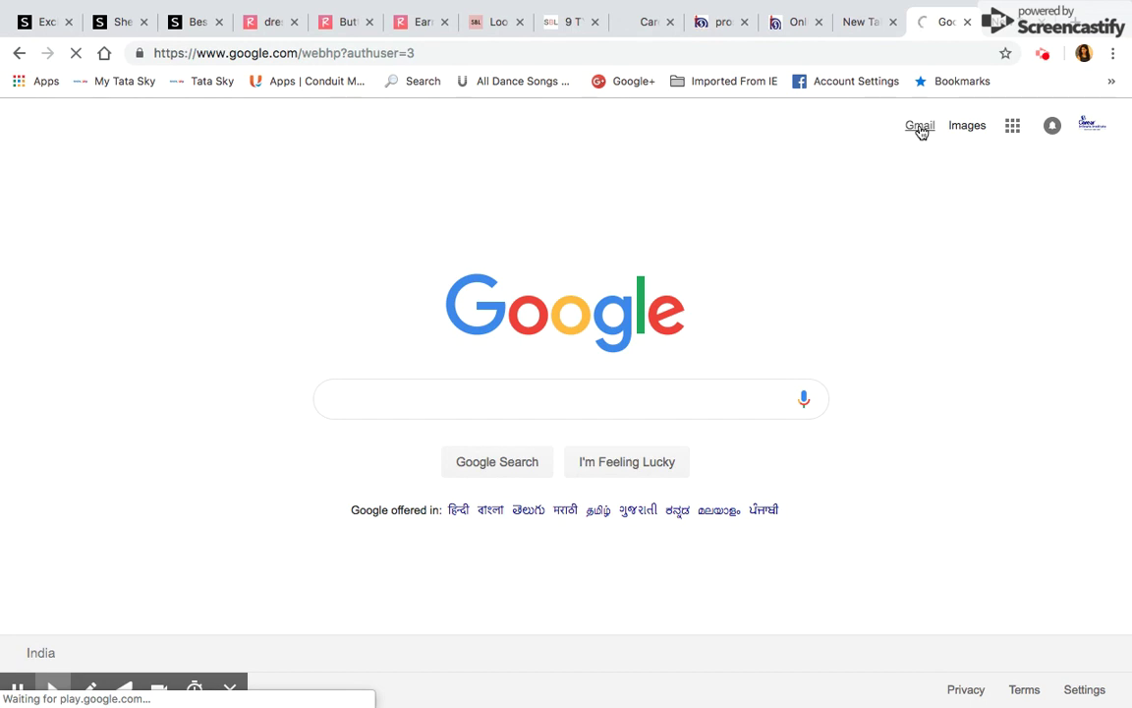
pyautogui.click(871, 23)
pyautogui.click(923, 23)
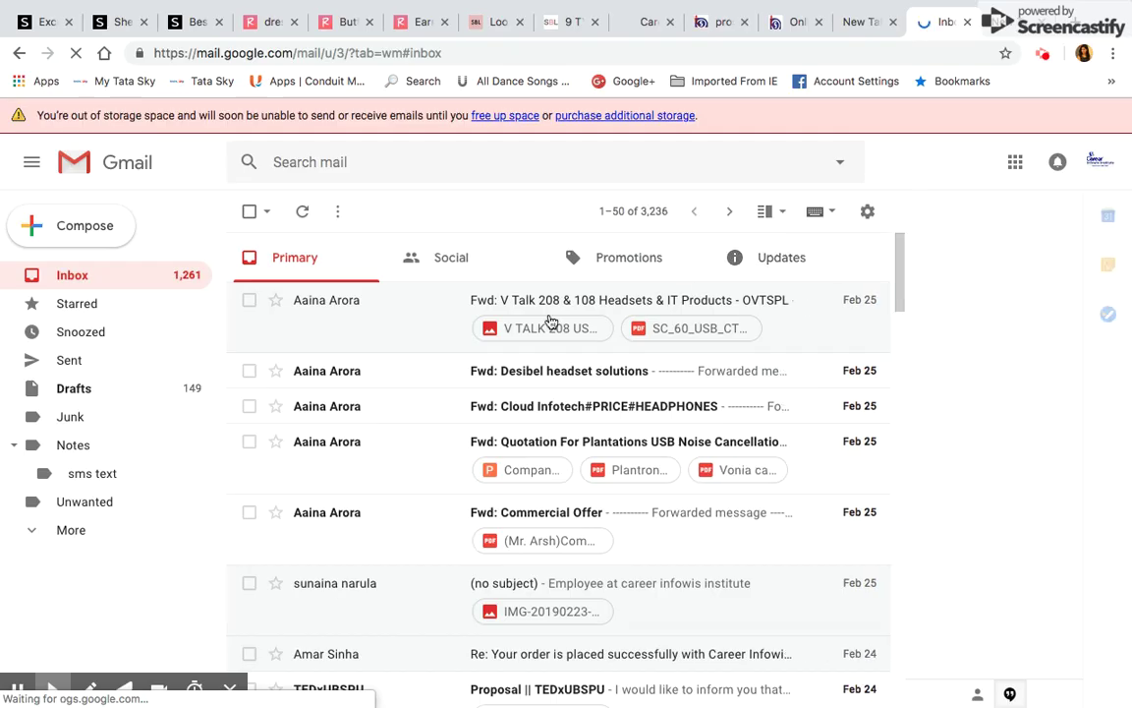
# Find and open the NIOS 'OTP for verification' e-mail in the Updates category
pyautogui.click(128, 278)
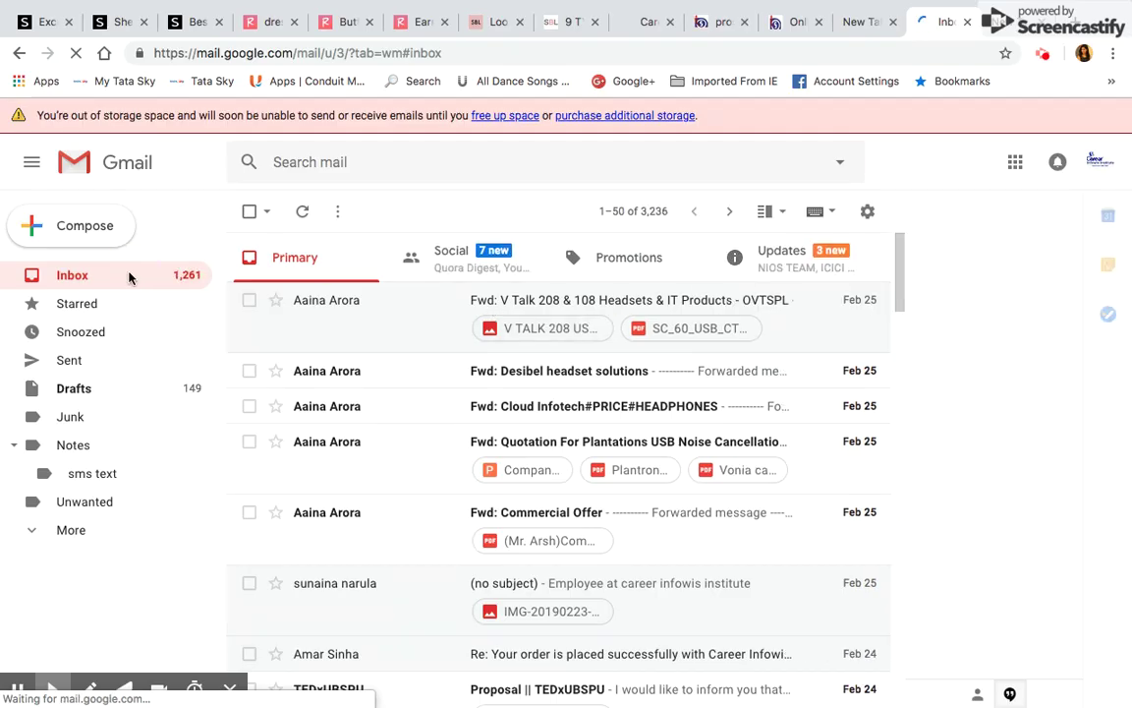
pyautogui.click(483, 261)
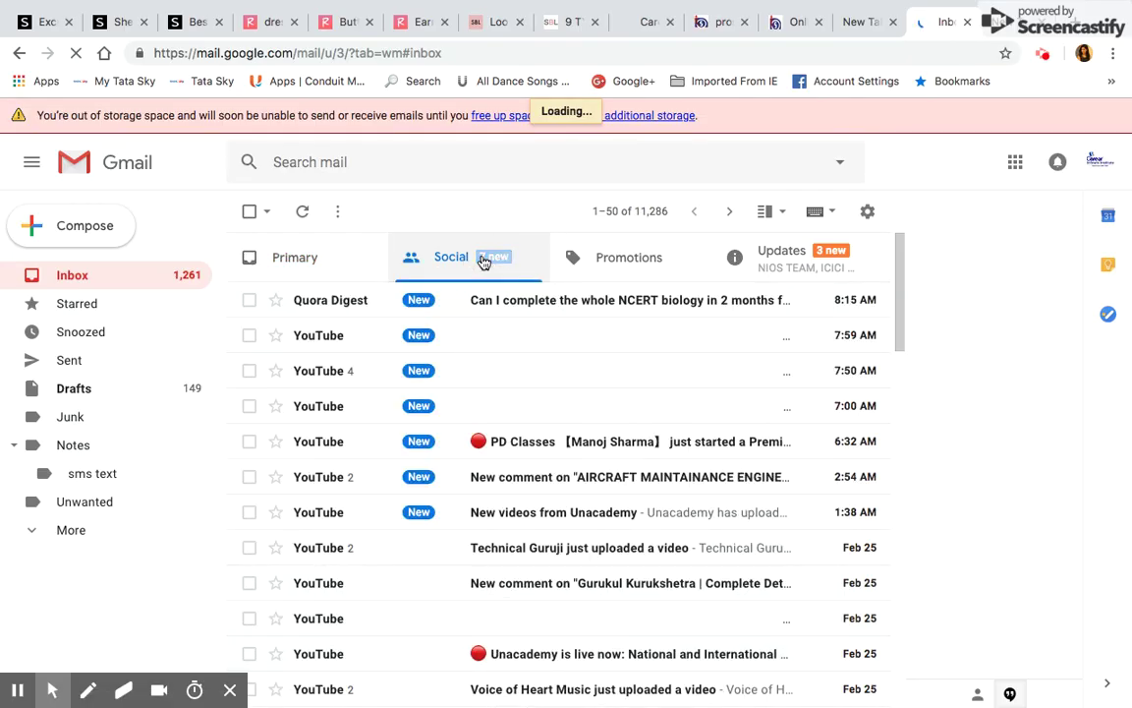
pyautogui.click(627, 257)
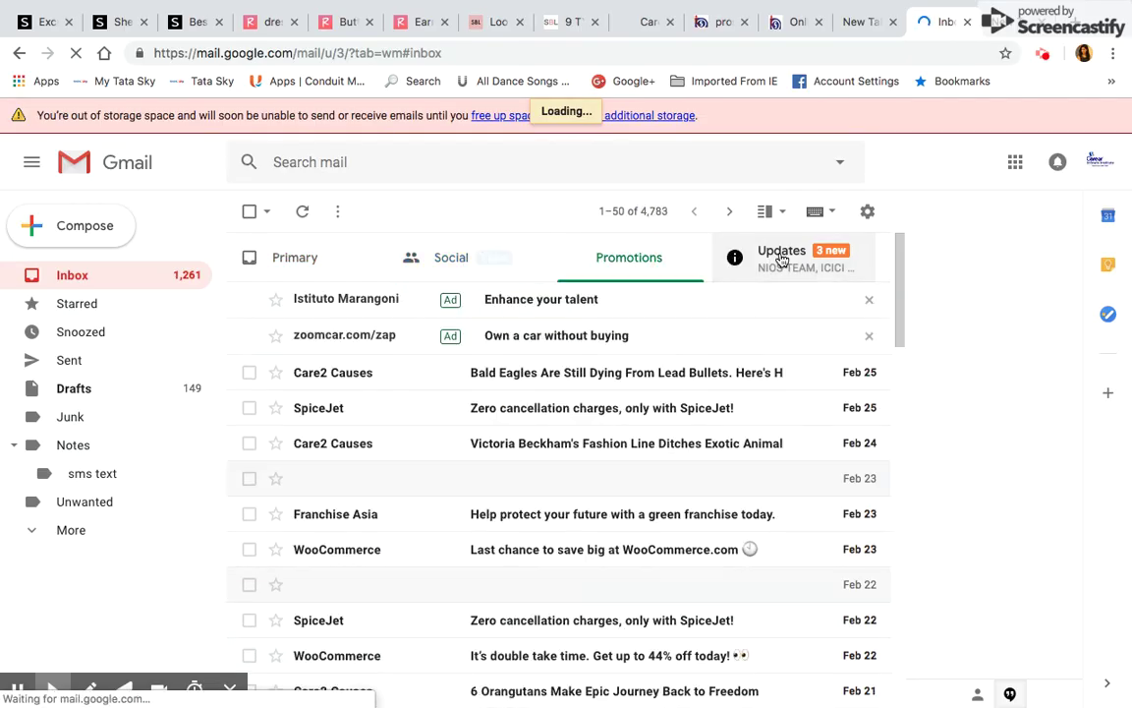
pyautogui.click(783, 257)
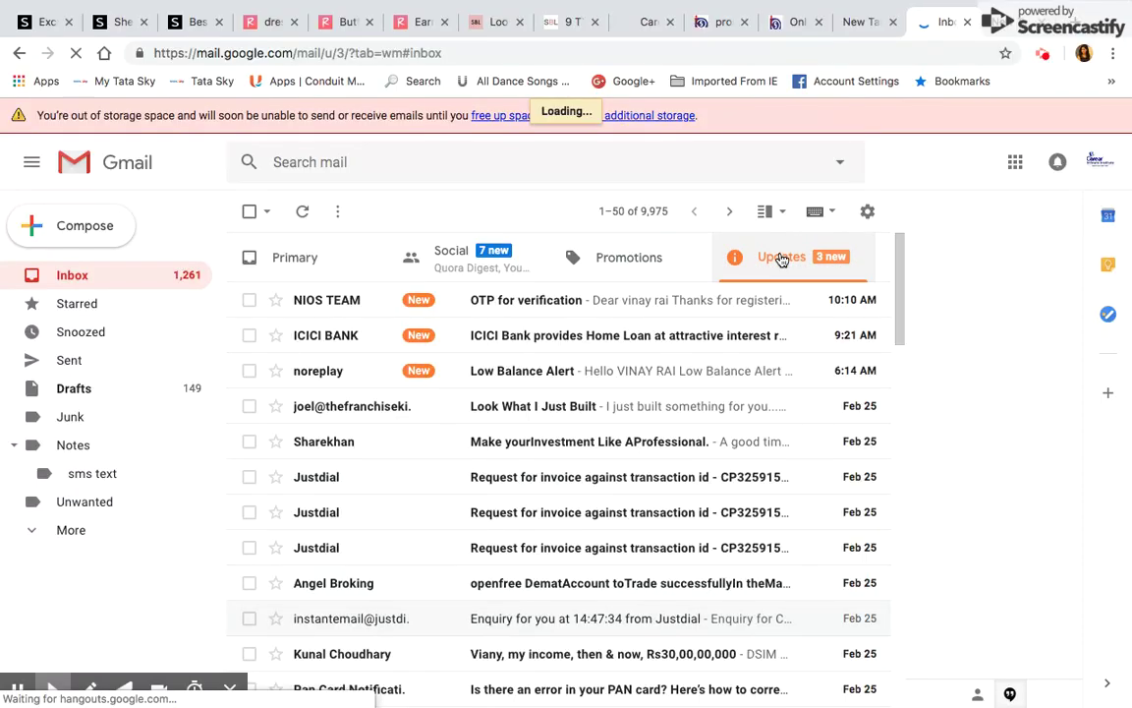
pyautogui.click(496, 301)
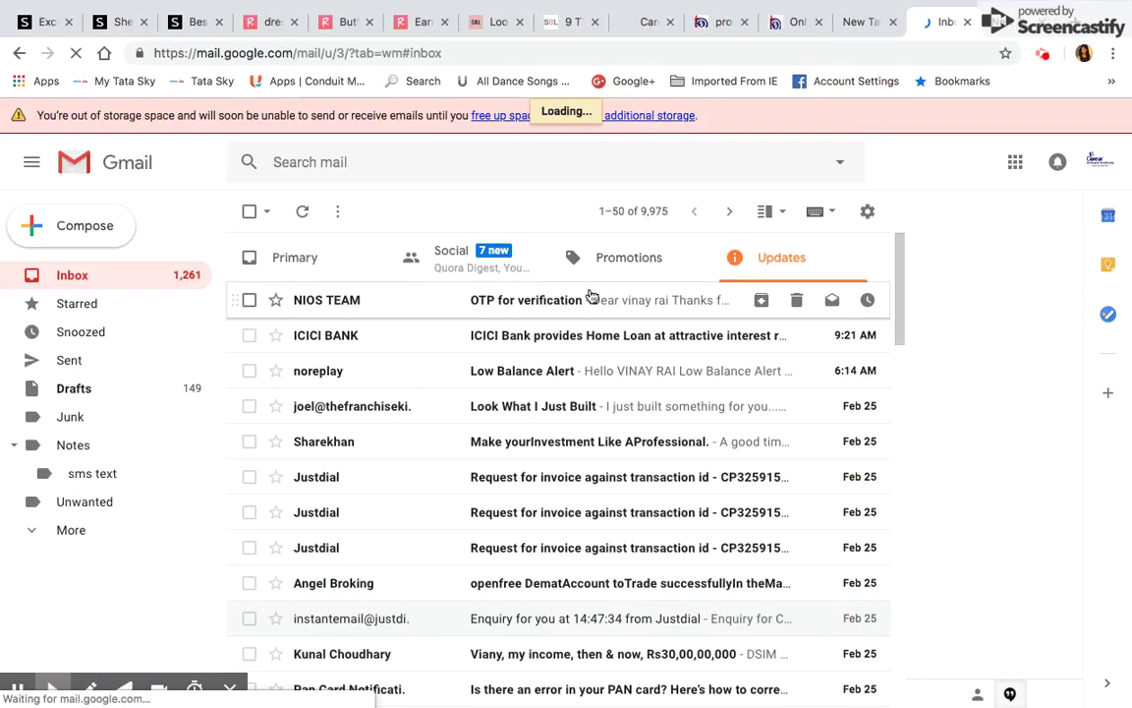
pyautogui.click(518, 310)
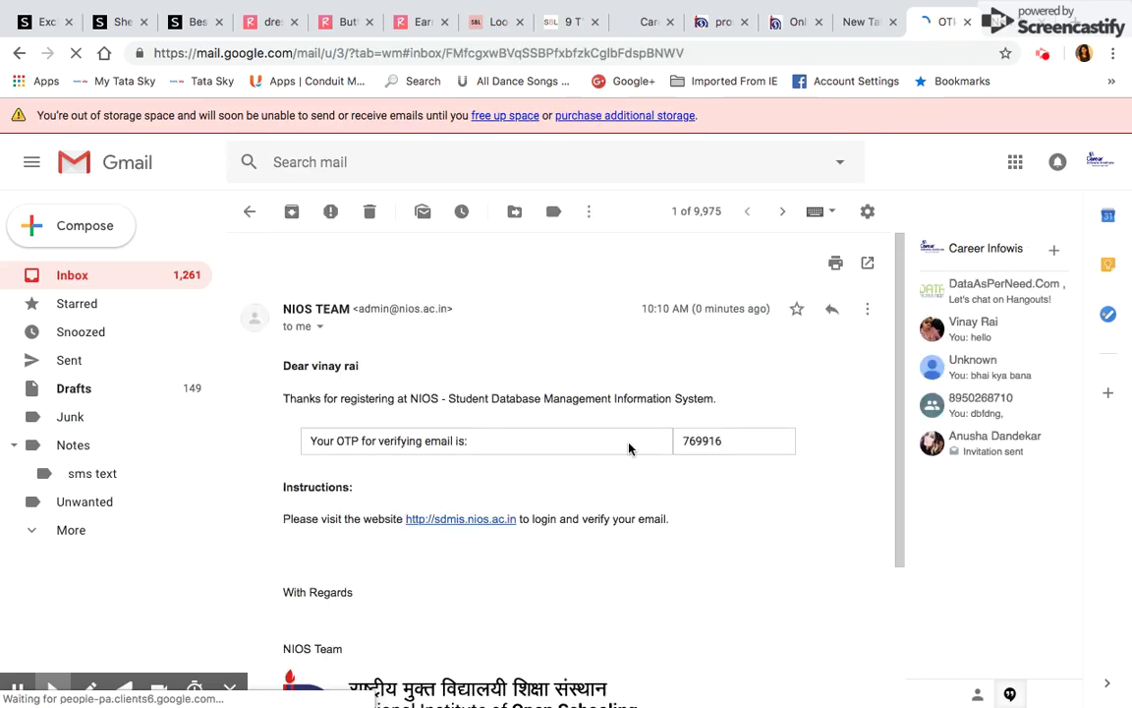
# Copy the verification code from the e-mail and move to another browser tab
pyautogui.moveTo(680, 440); pyautogui.dragTo(725, 443)
pyautogui.hotkey('ctrl', 'c')
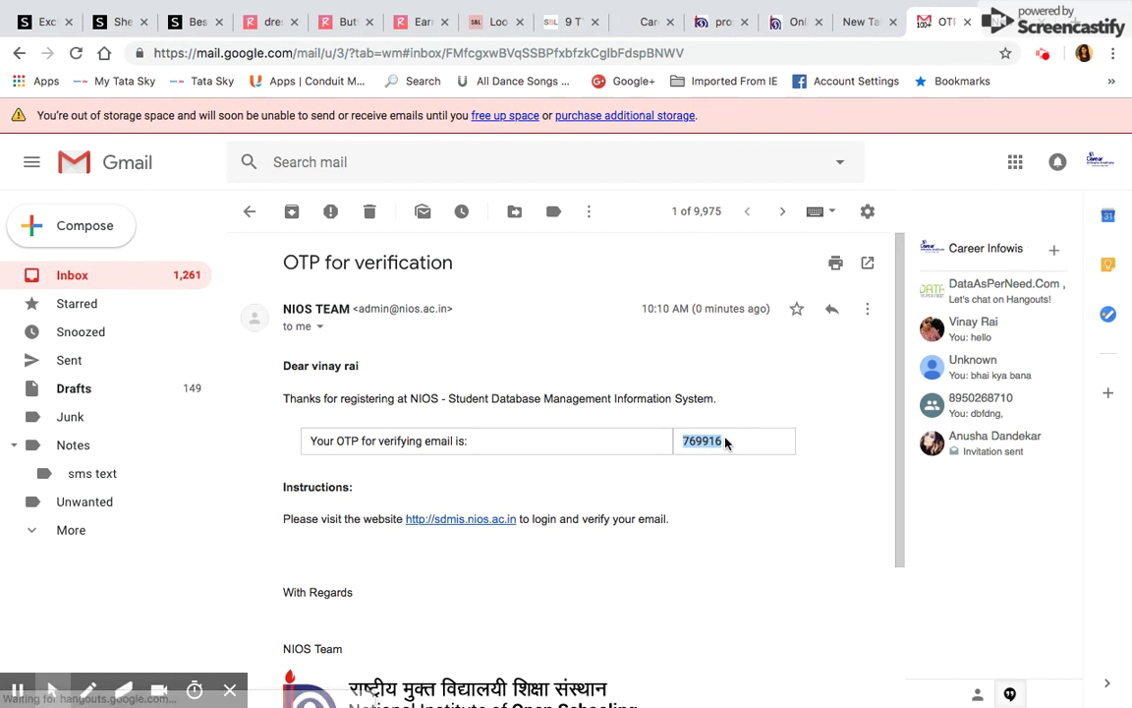
pyautogui.click(652, 398)
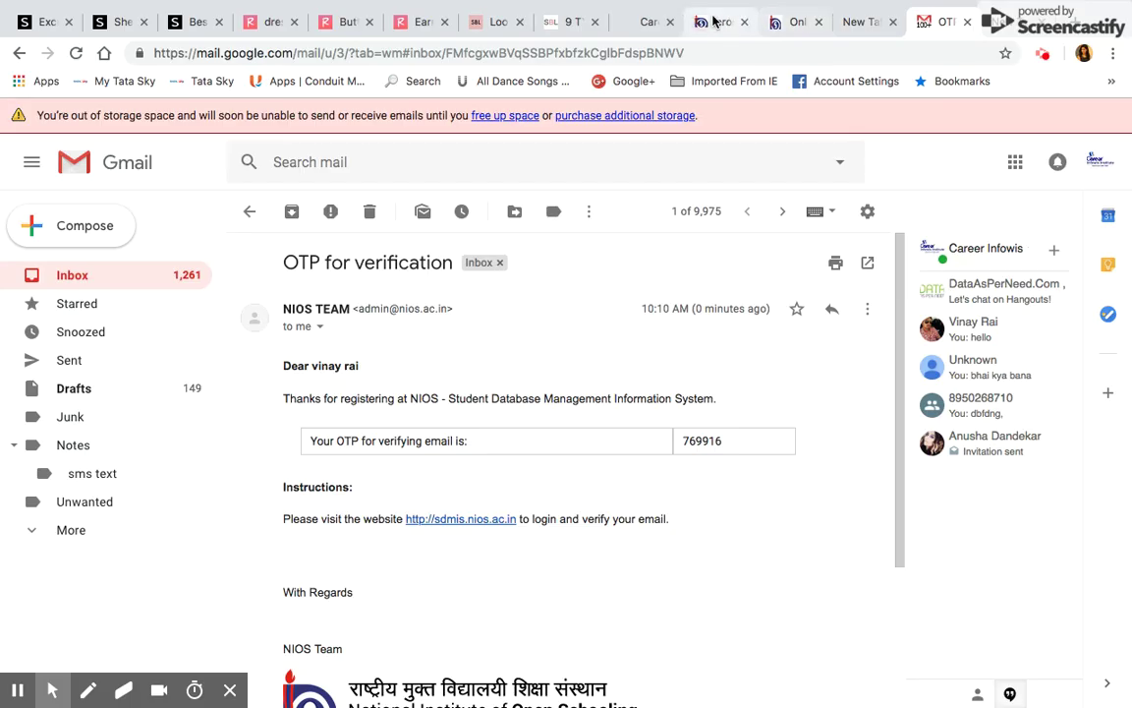
pyautogui.click(720, 22)
pyautogui.click(648, 21)
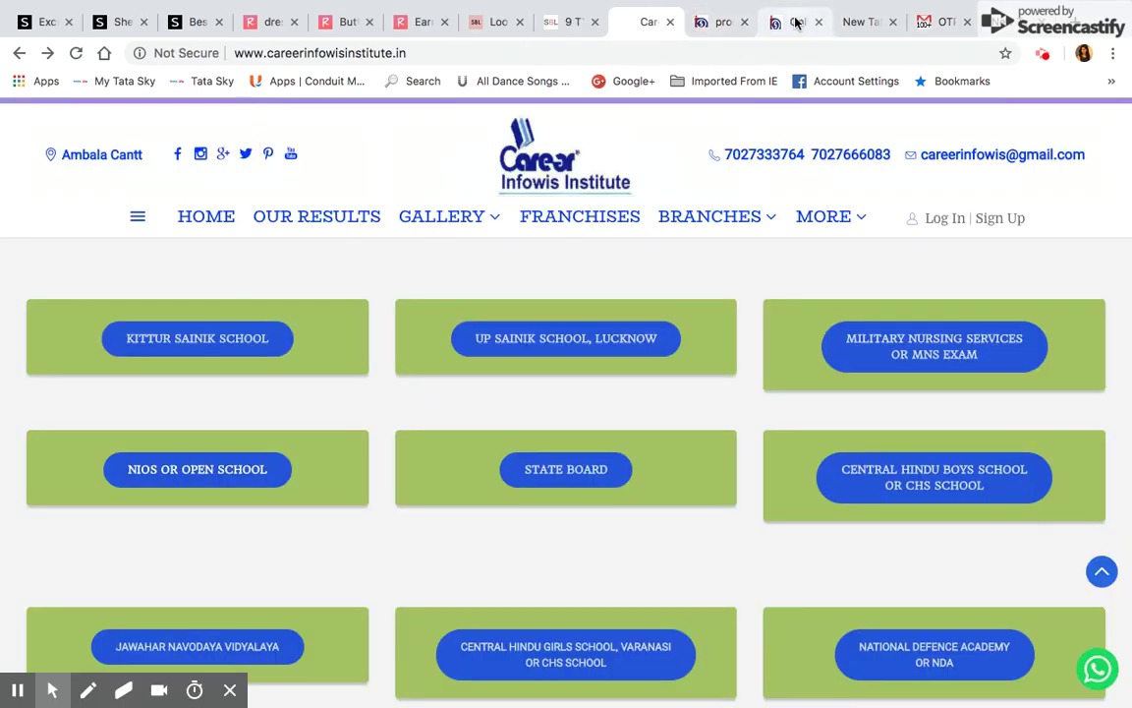
# Paste the copied code into Email OTP on the registration tab and submit
pyautogui.click(796, 22)
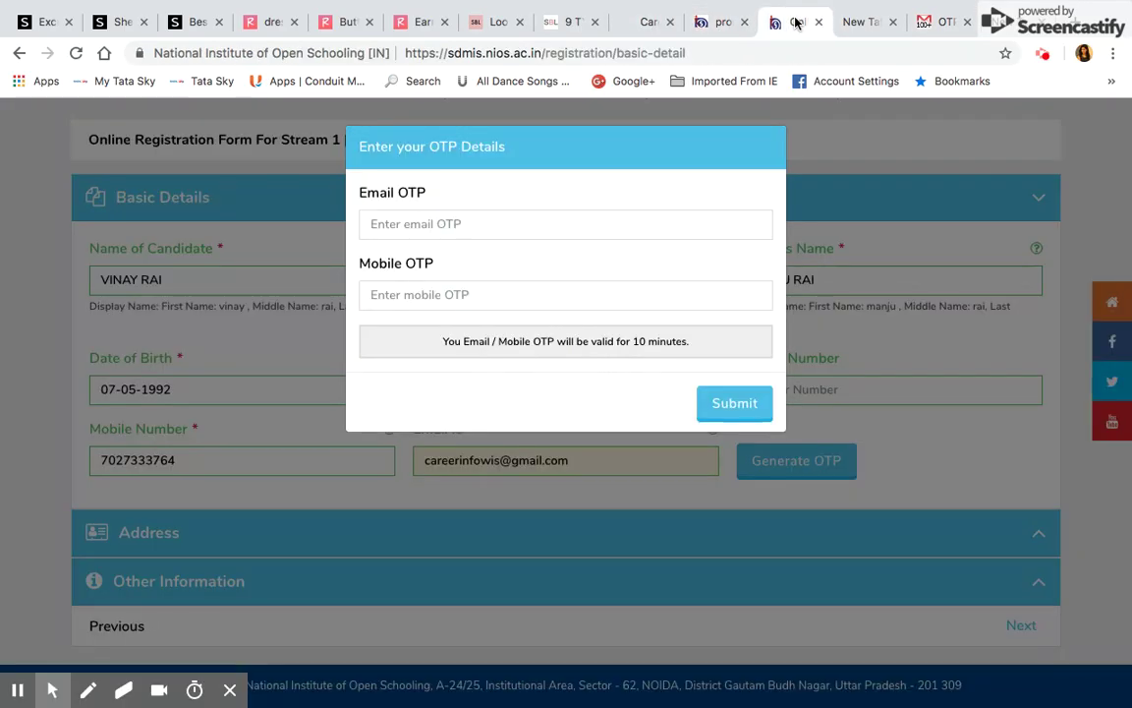
pyautogui.click(526, 222)
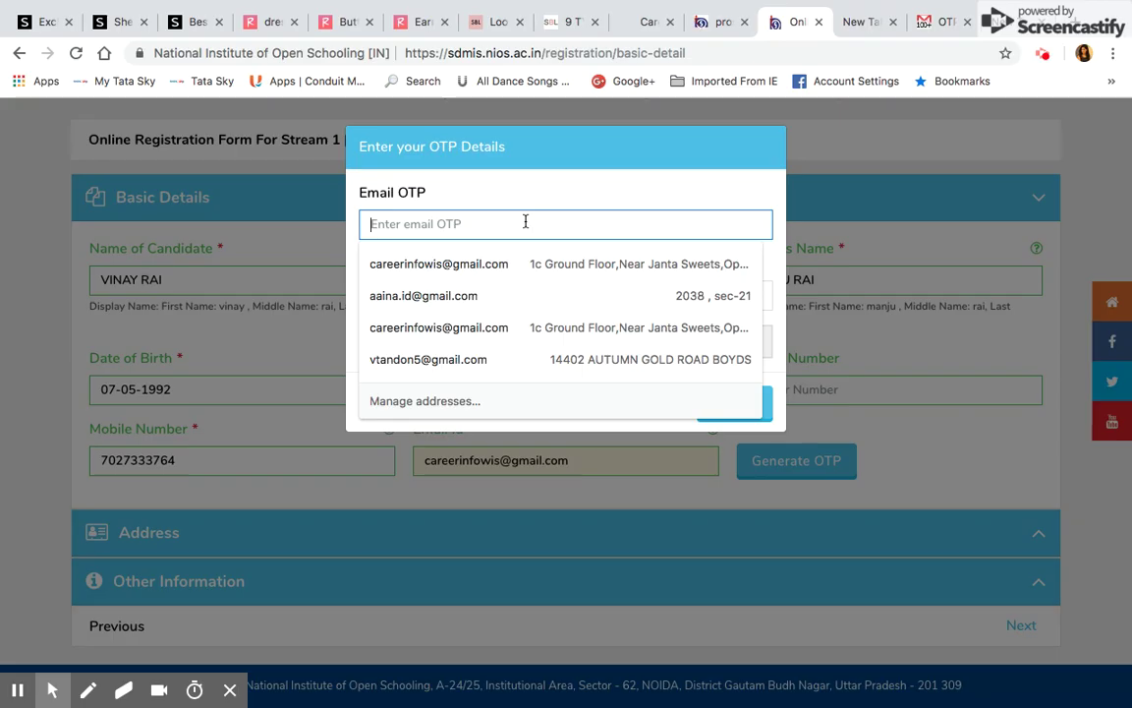
pyautogui.hotkey('ctrl', 'v')
pyautogui.click(735, 402)
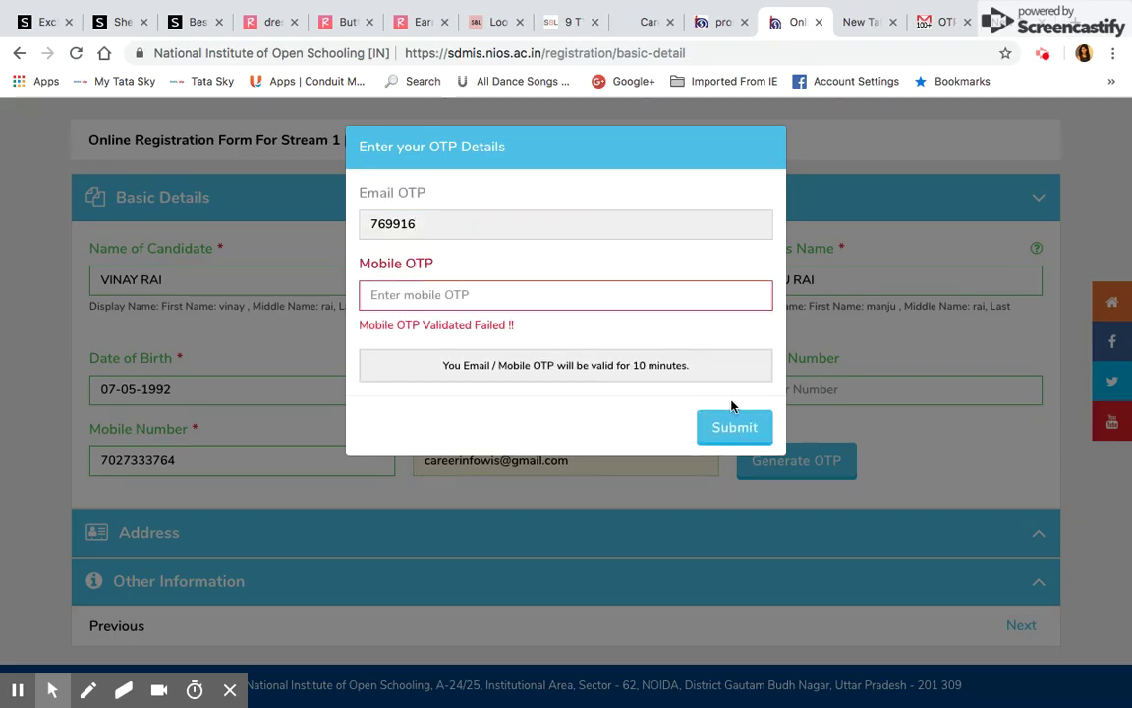
# Retry the Mobile OTP submission, then go back to the Choose State/UT page
pyautogui.click(455, 296)
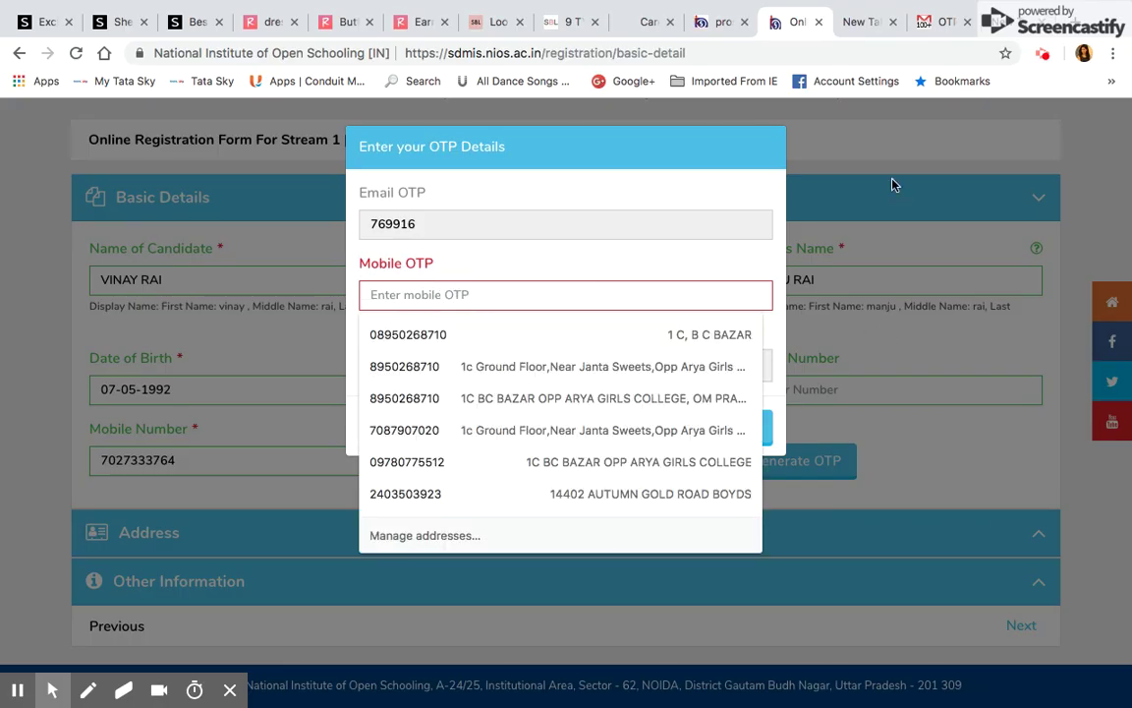
pyautogui.click(604, 294)
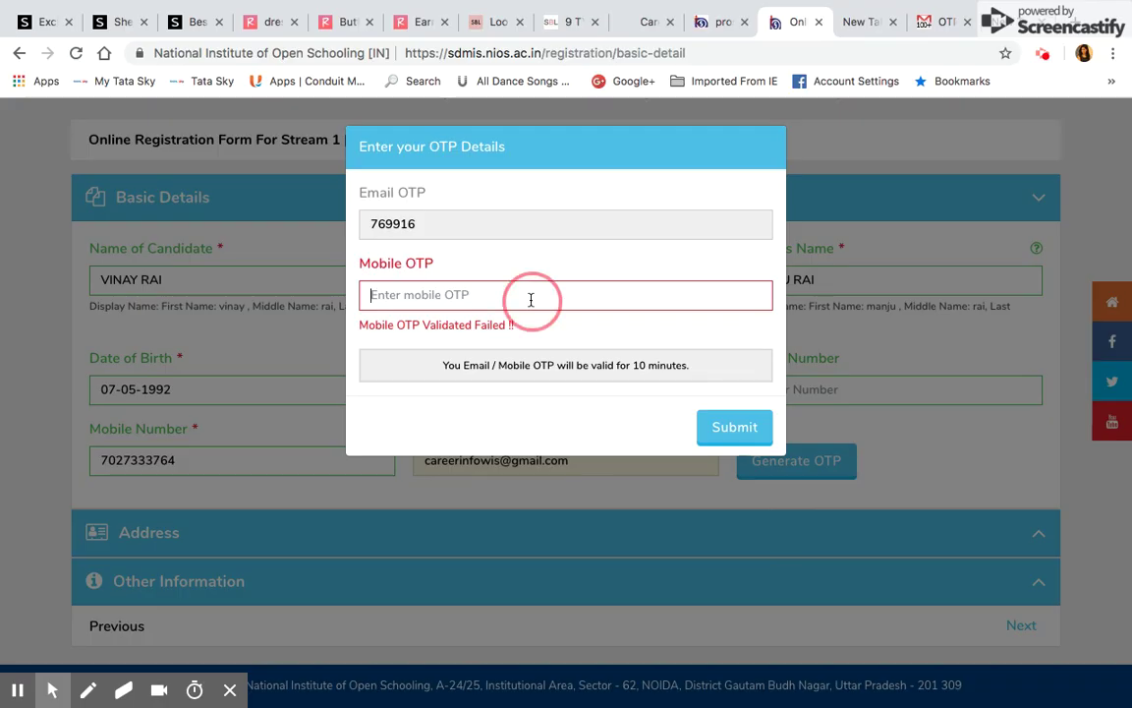
pyautogui.click(531, 299)
pyautogui.click(26, 296)
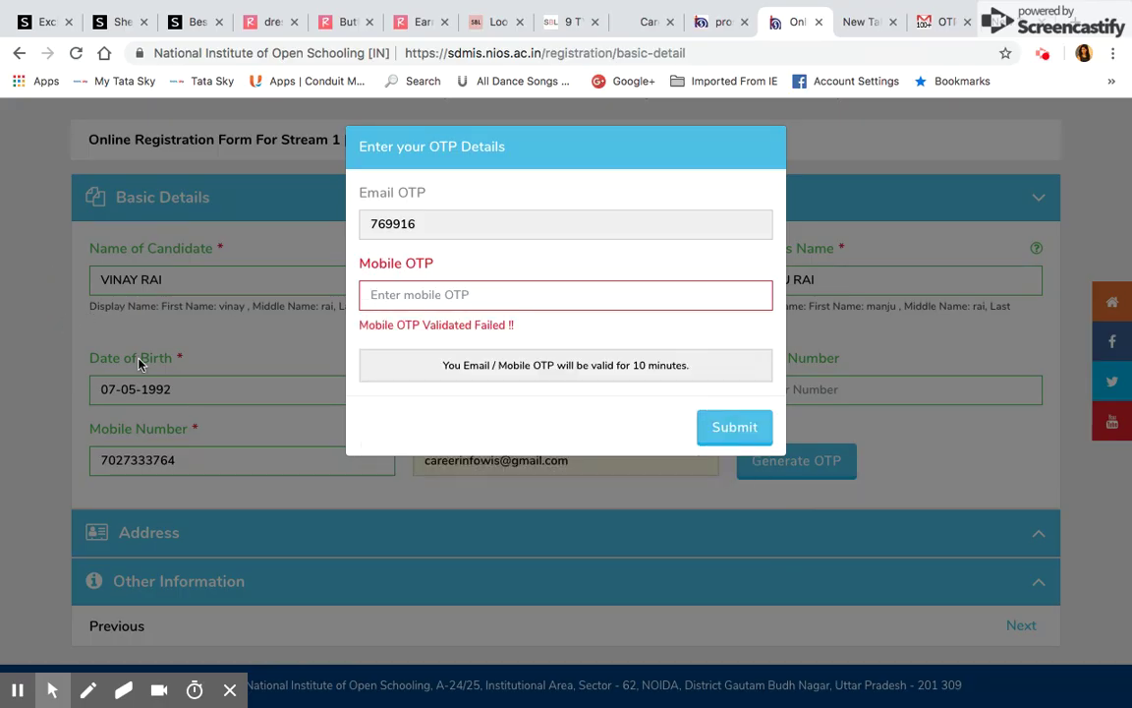
pyautogui.click(734, 428)
pyautogui.click(734, 429)
pyautogui.click(44, 282)
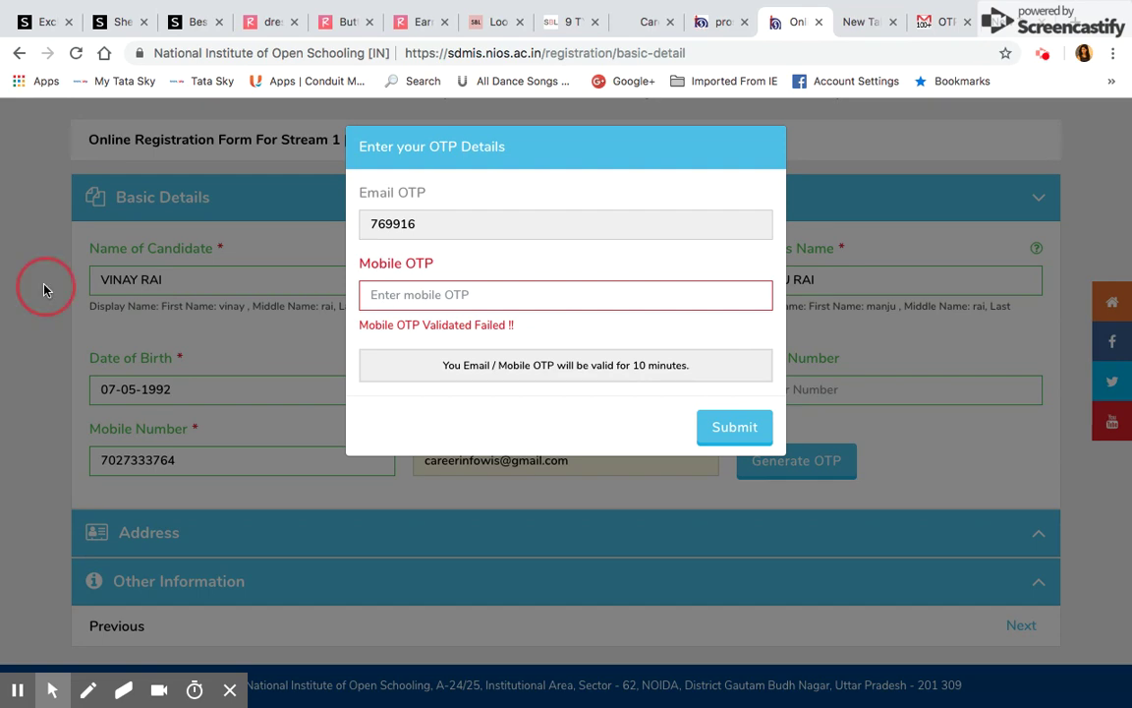
pyautogui.click(18, 54)
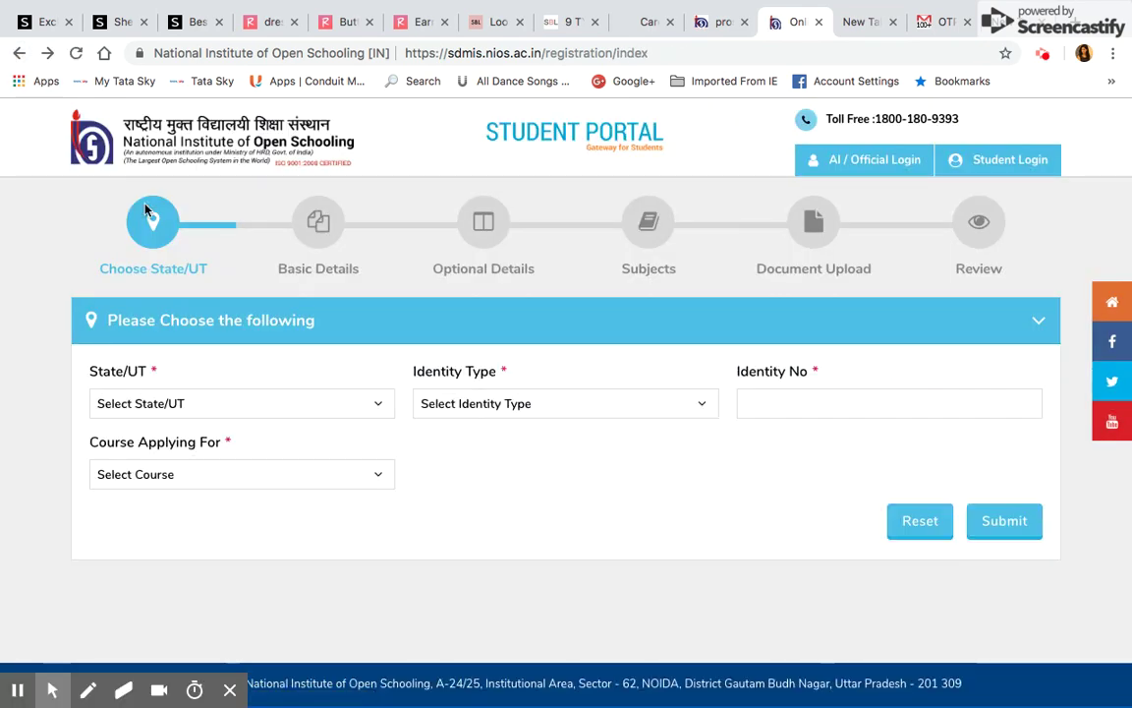
# Return to the Stream 1 home page, dismiss the Hurry notice, and open the block-1-nios-admission.pdf procedure
pyautogui.click(484, 230)
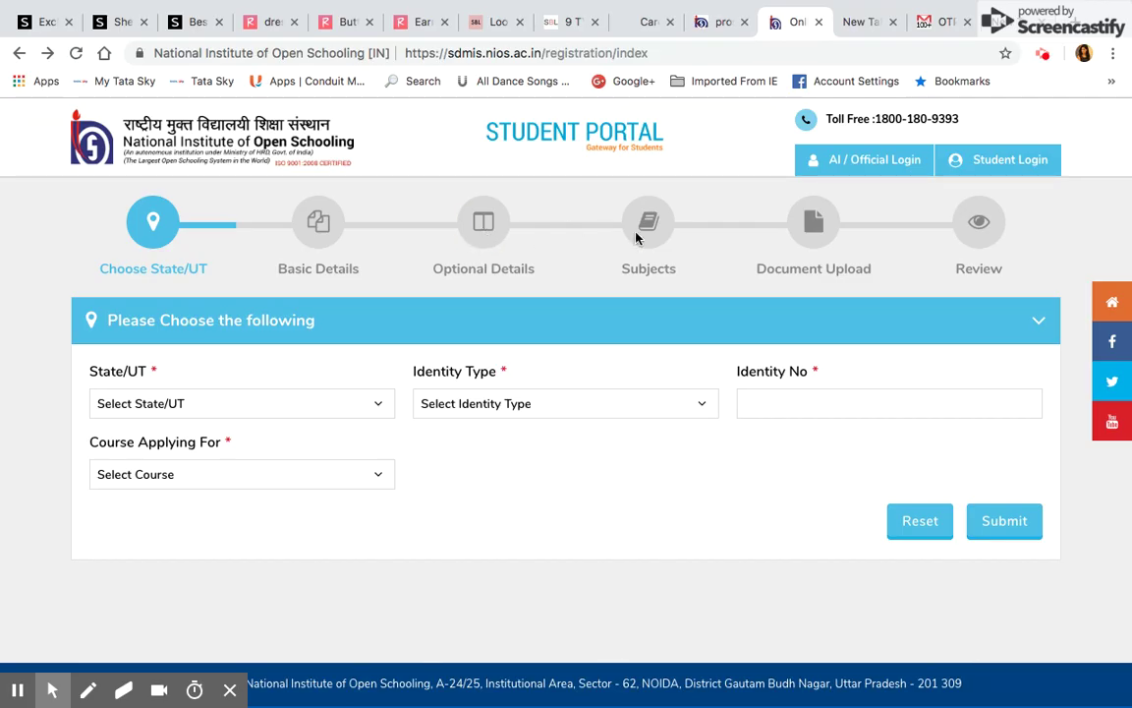
pyautogui.click(647, 236)
pyautogui.click(20, 55)
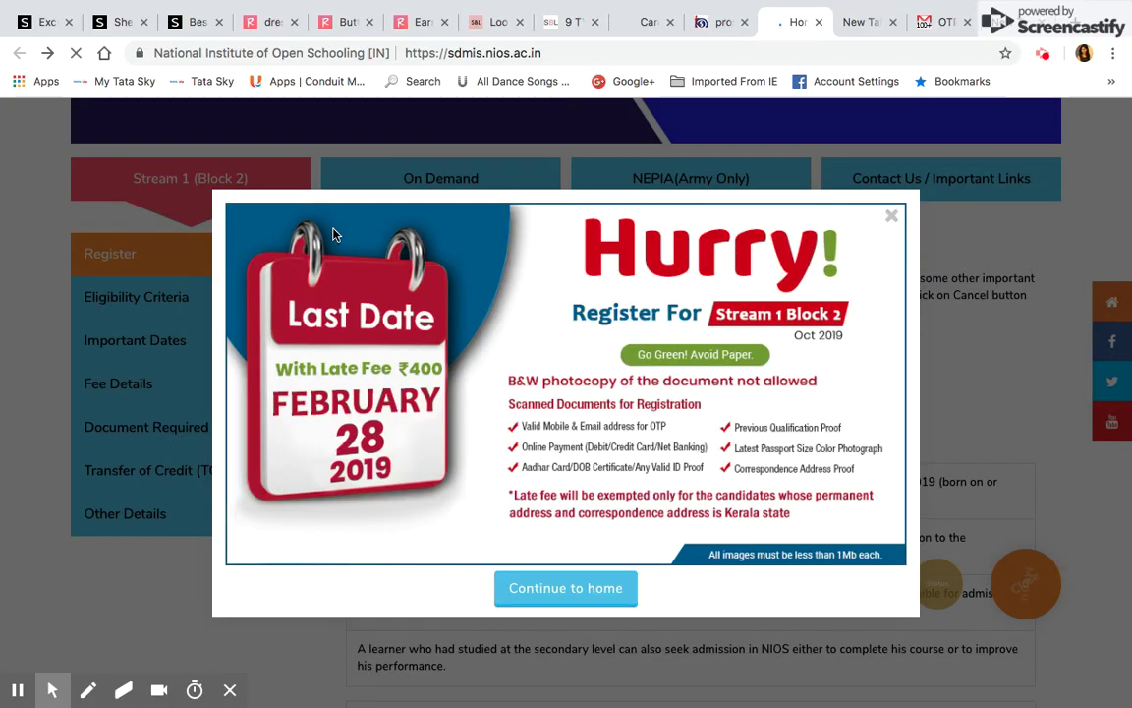
pyautogui.click(893, 225)
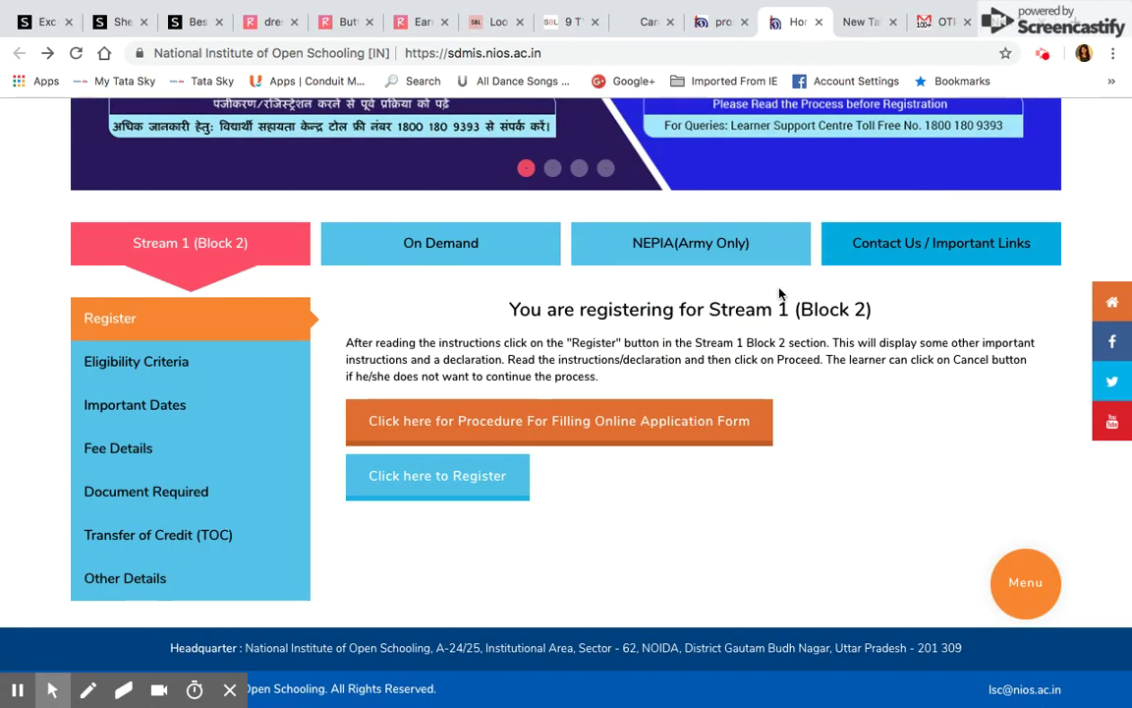
pyautogui.click(643, 428)
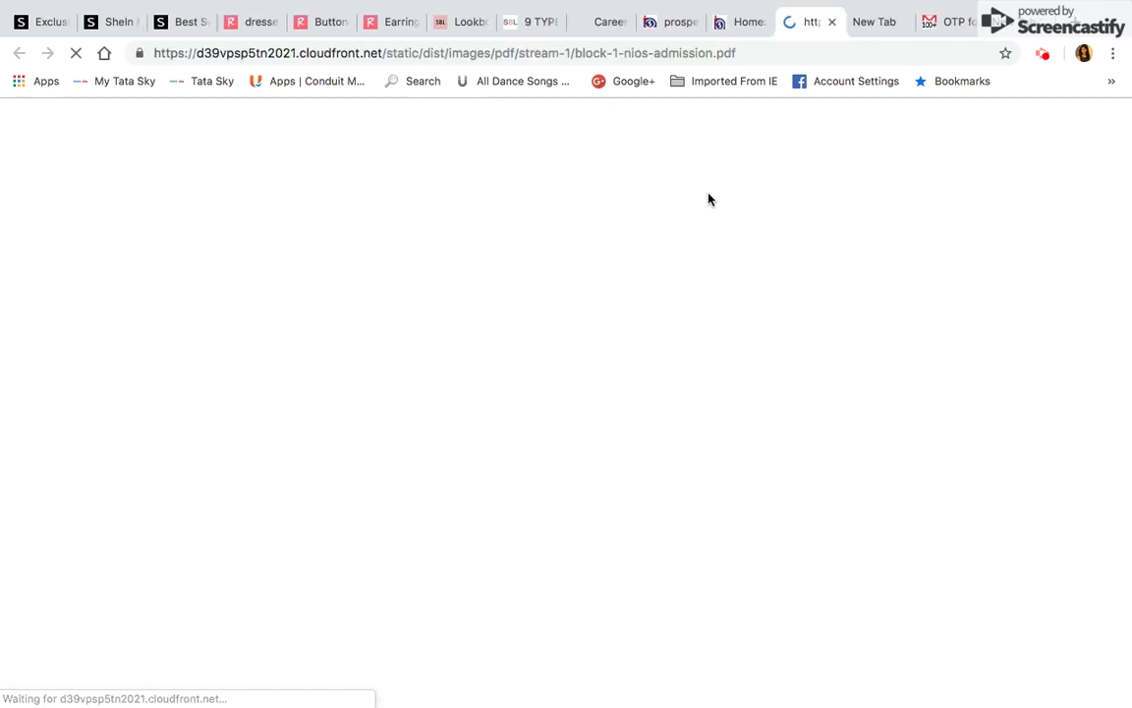